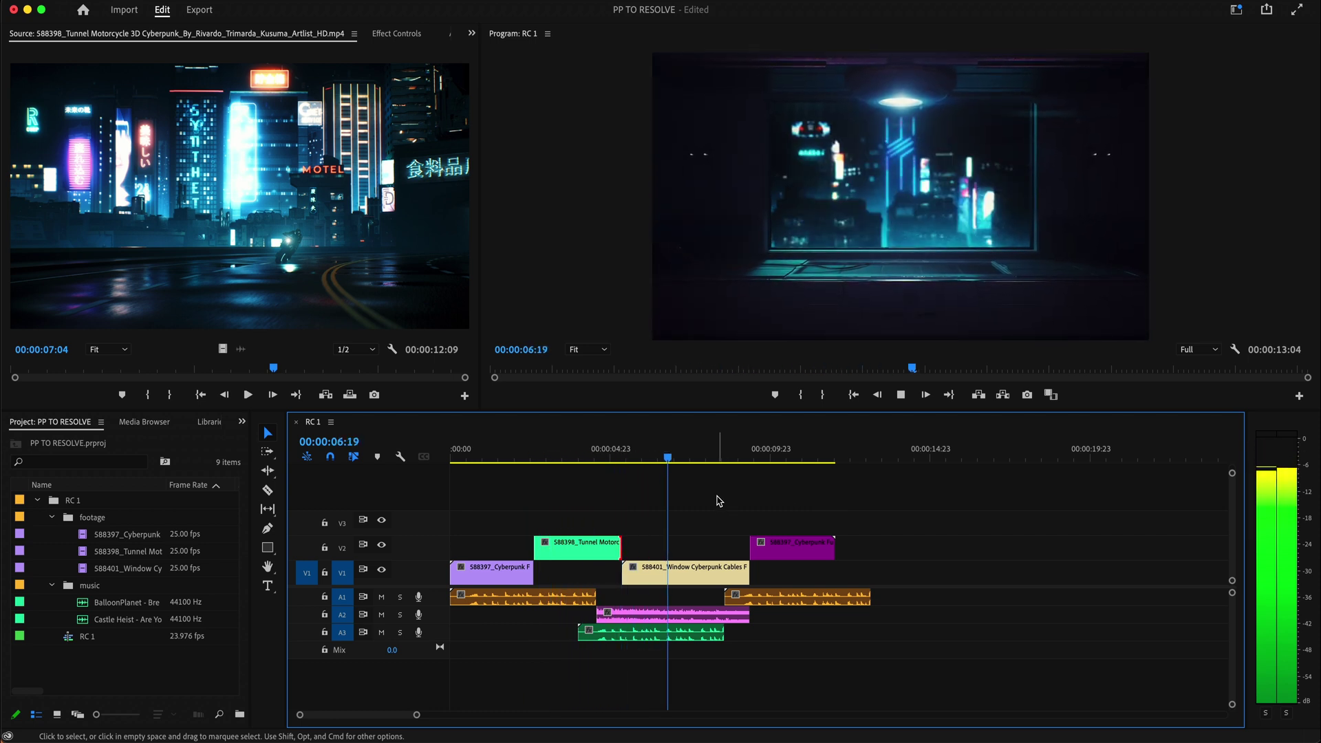
pyautogui.press('space')
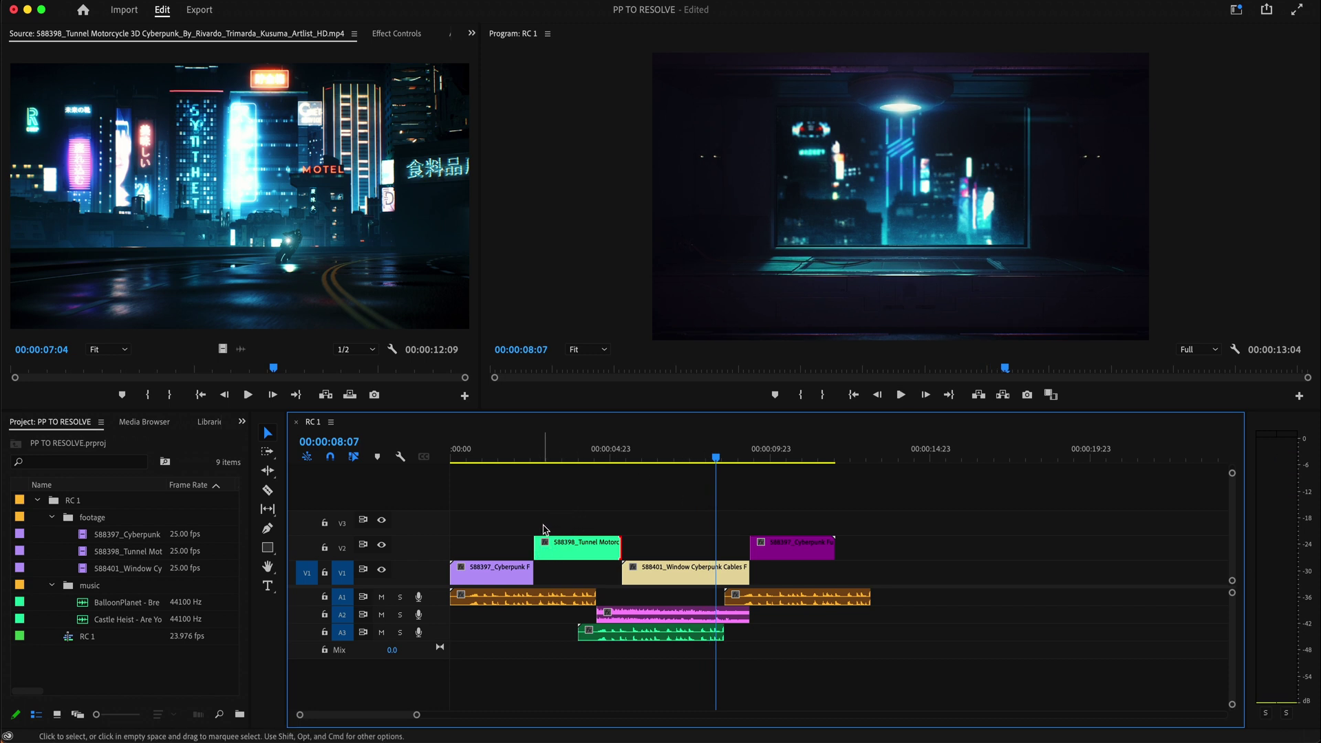
pyautogui.rightClick(615, 554)
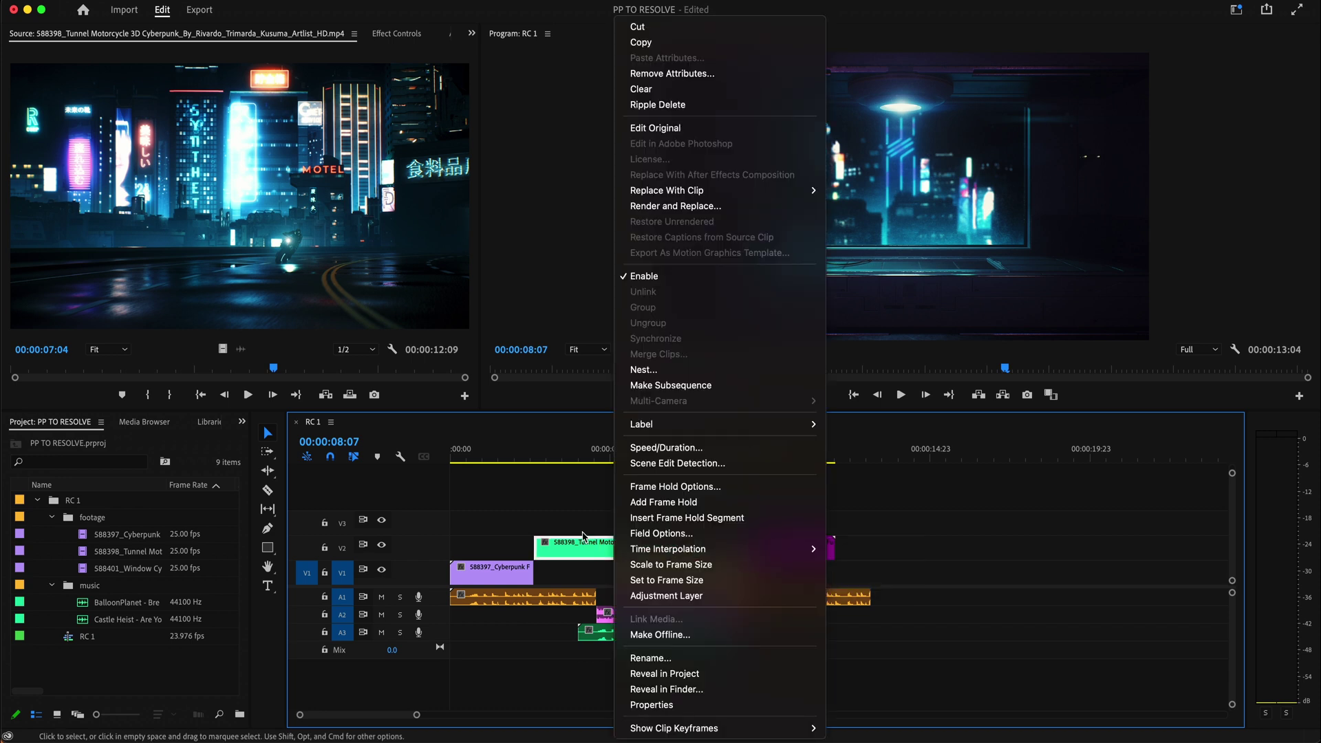
pyautogui.click(591, 528)
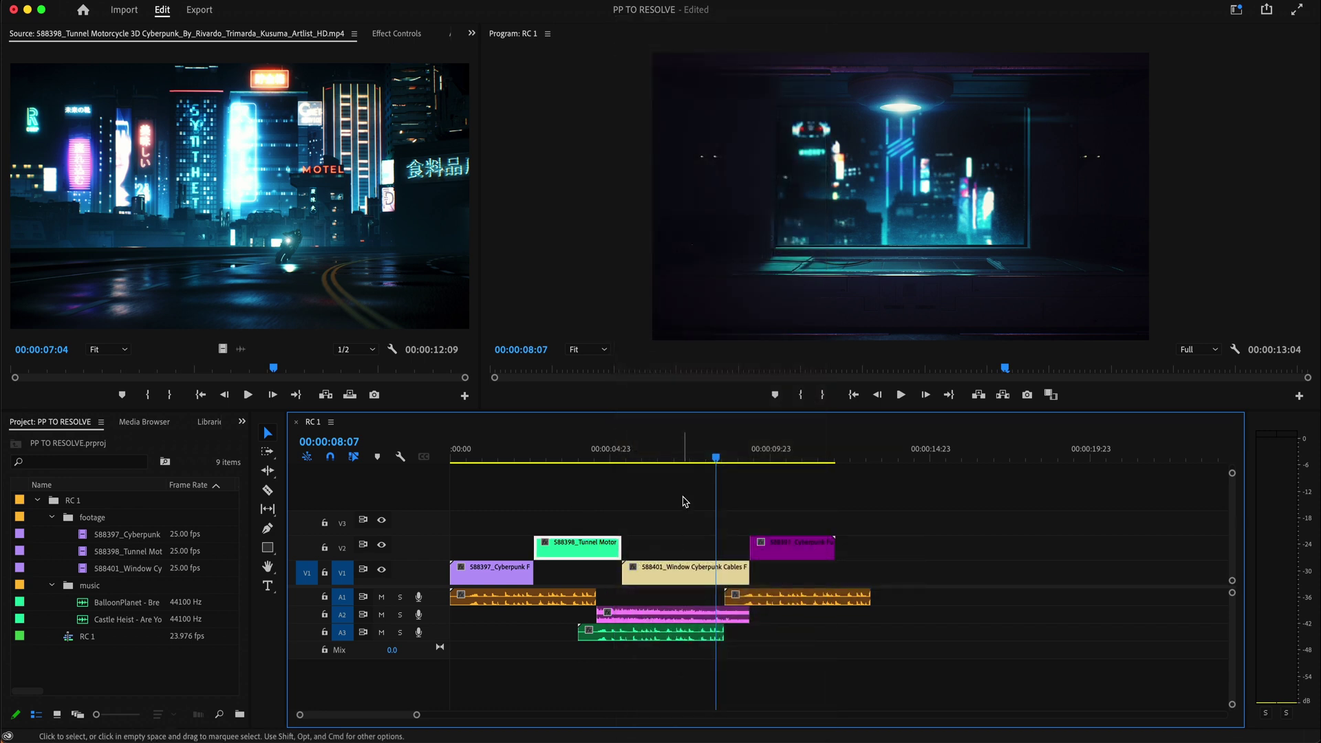
pyautogui.moveTo(684, 458); pyautogui.dragTo(805, 468)
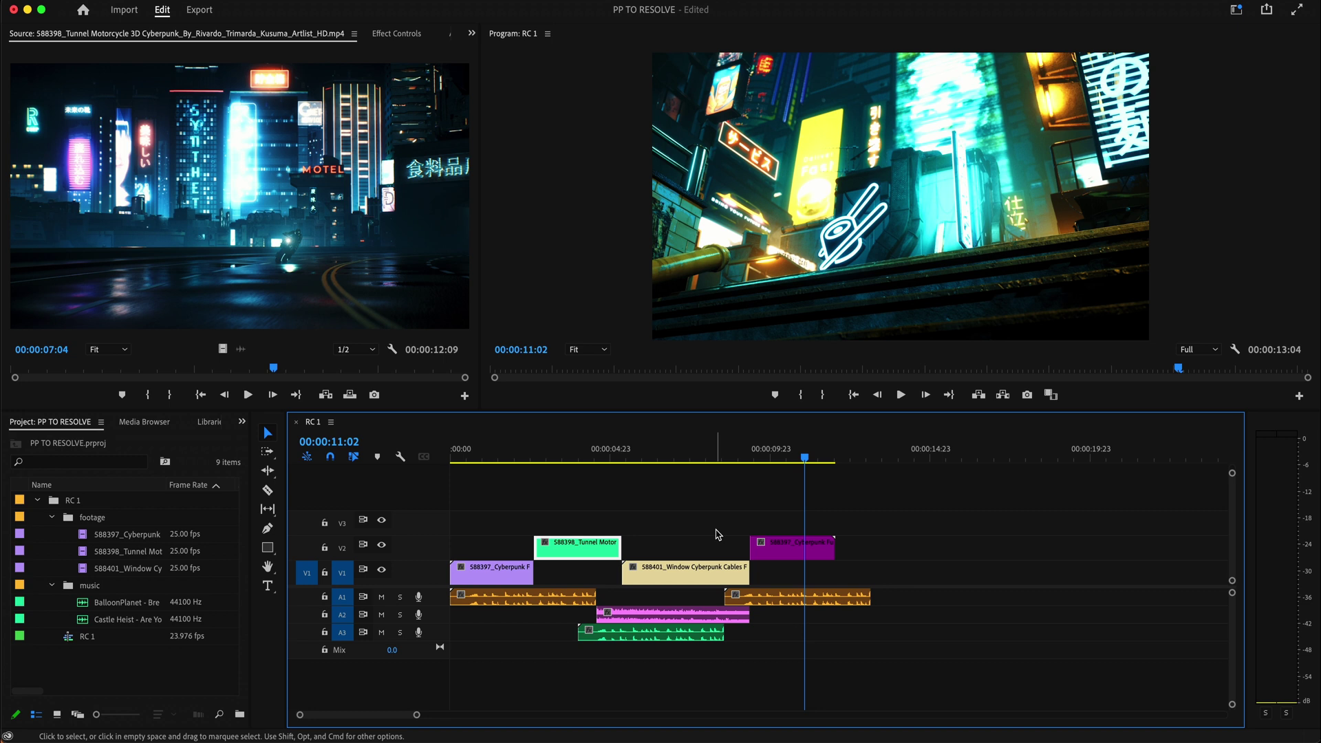
pyautogui.click(621, 512)
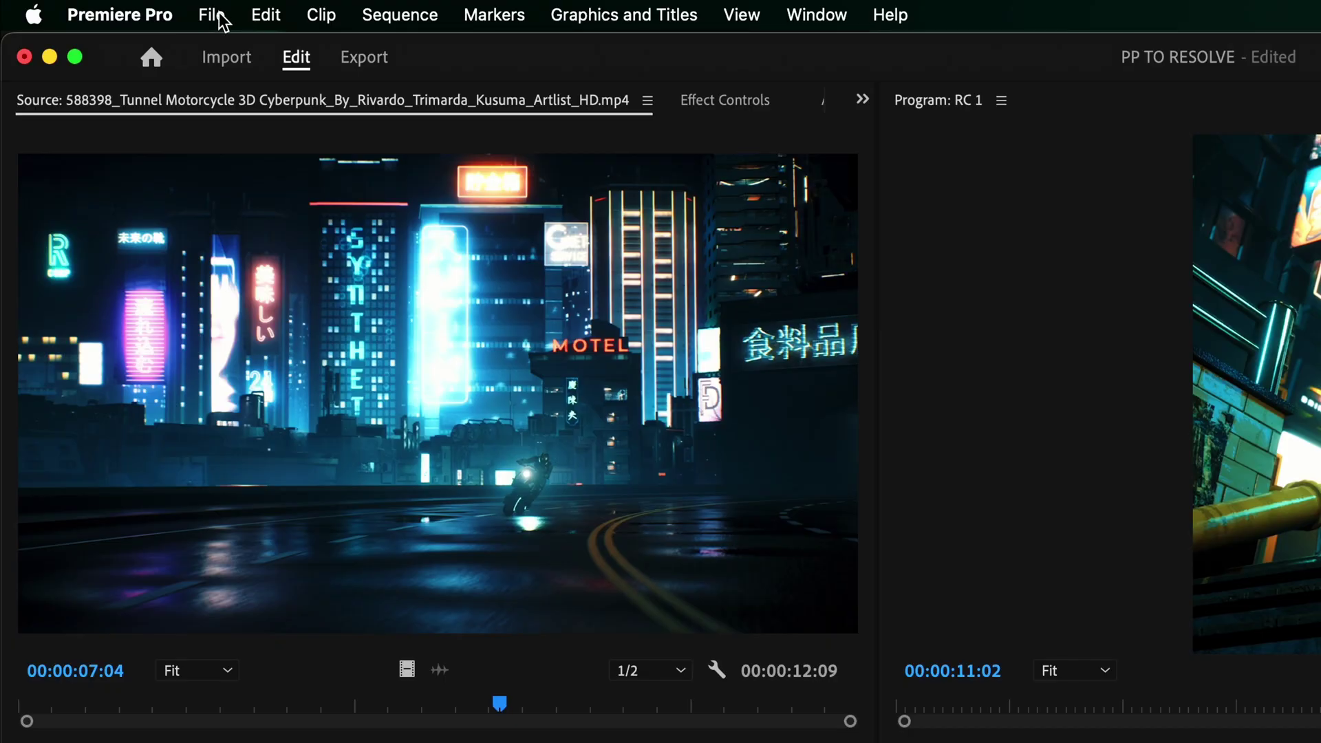
# Step: Export RC 1 via File > Export as Final Cut Pro XML named 'RC 1 UNGRADED' in PP TO RESOLVE
pyautogui.click(116, 8)
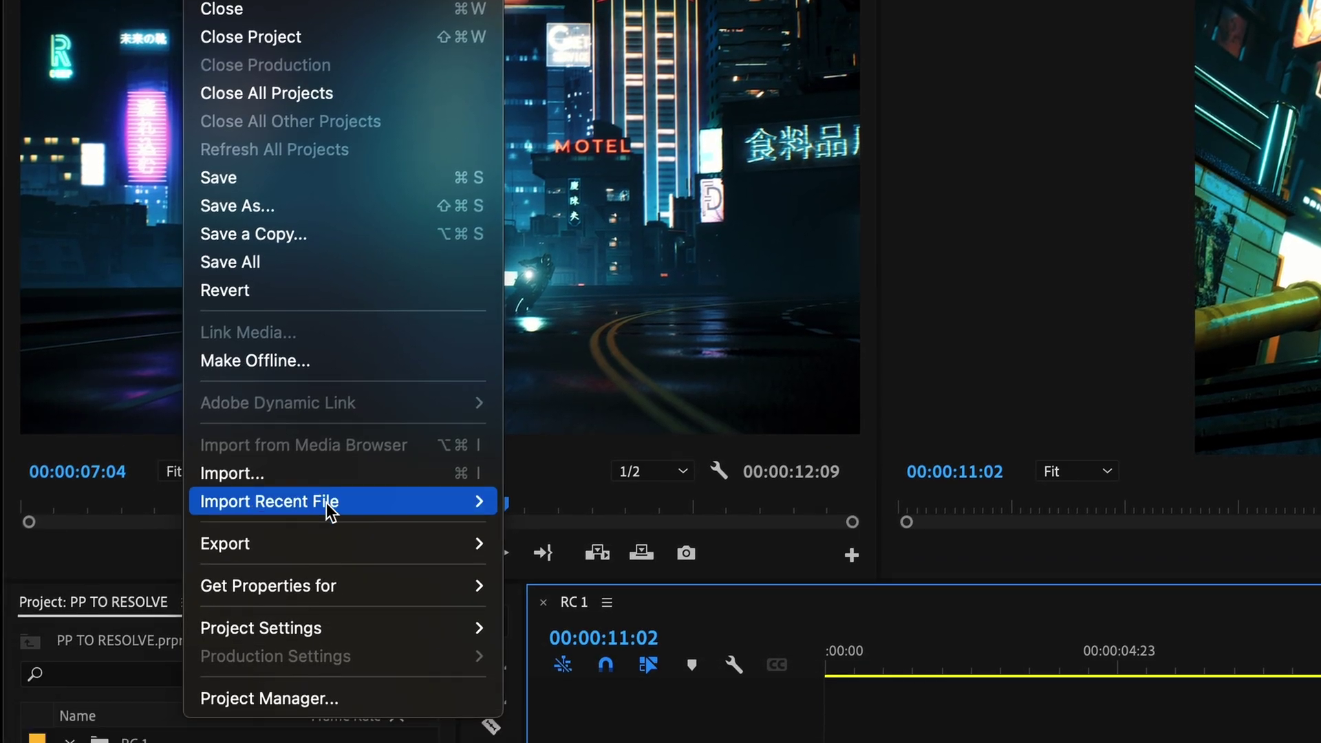
pyautogui.moveTo(380, 741)
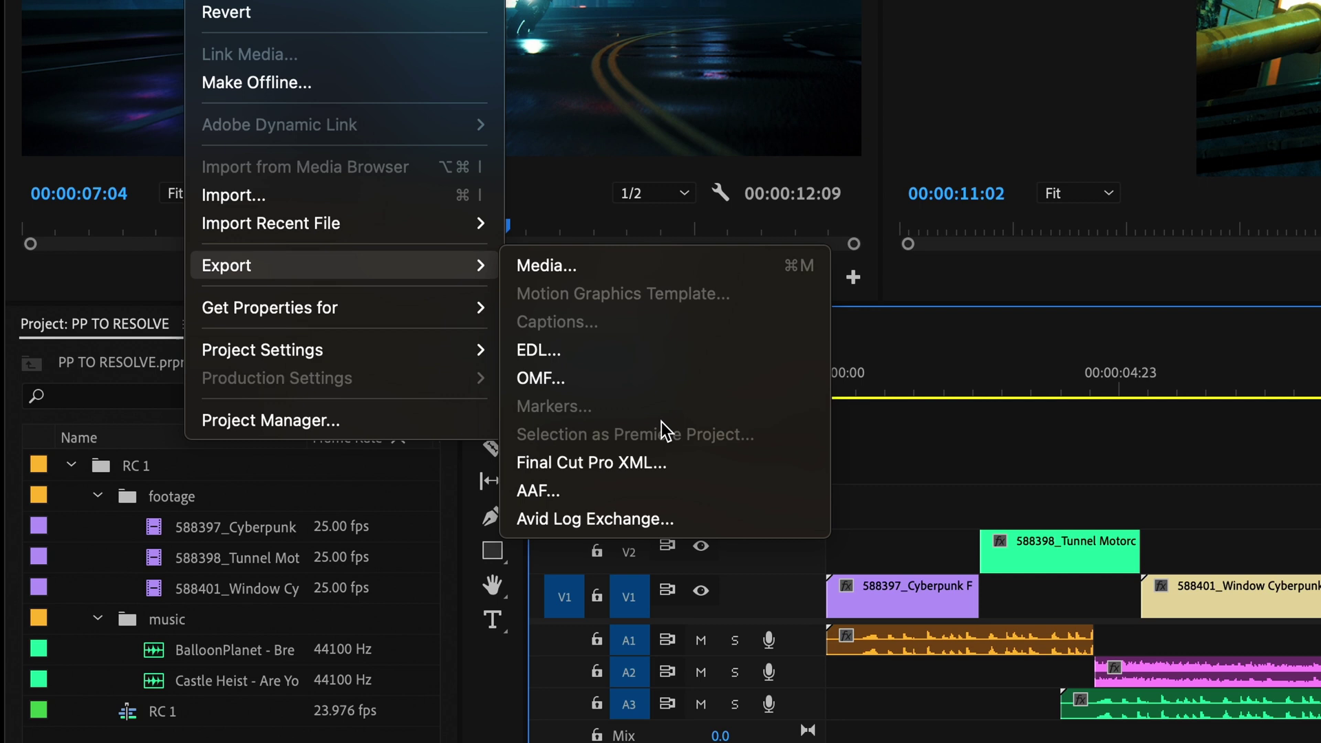
pyautogui.click(700, 465)
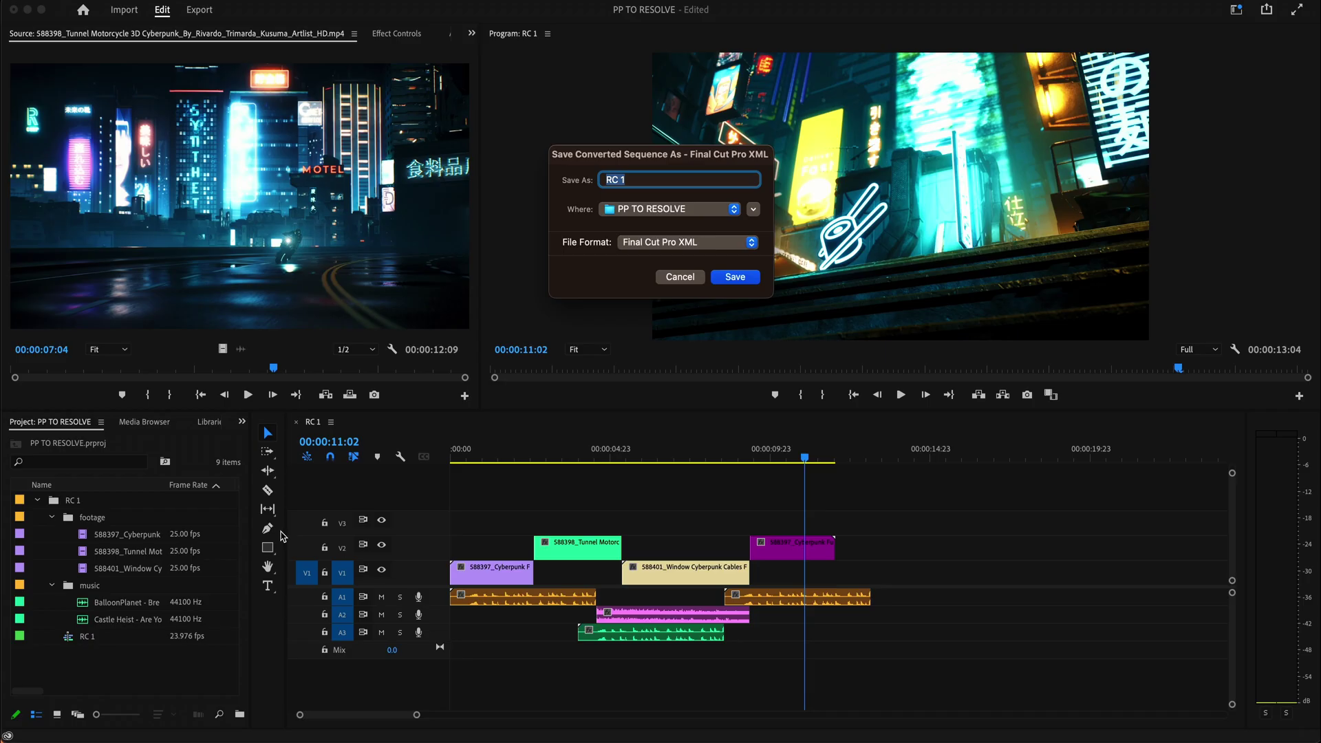
pyautogui.click(647, 177)
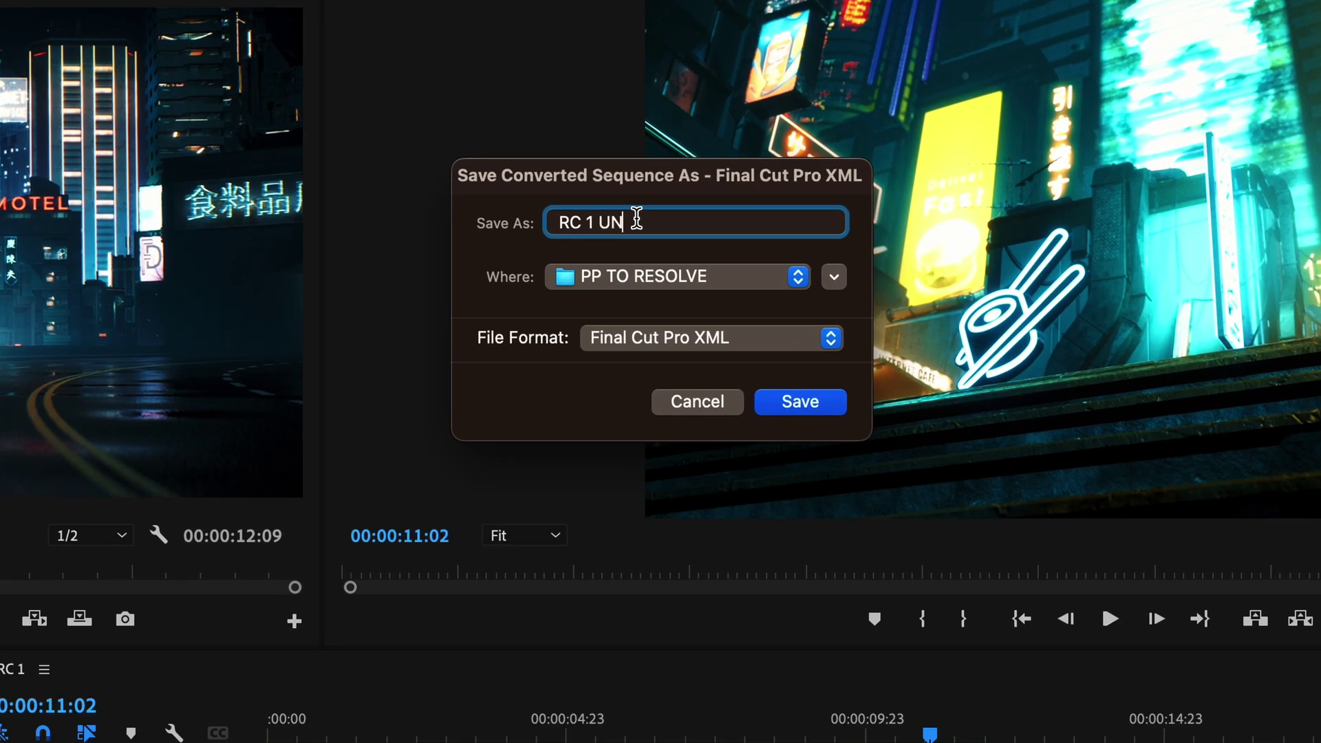
pyautogui.write('UNGRADED')
pyautogui.click(797, 391)
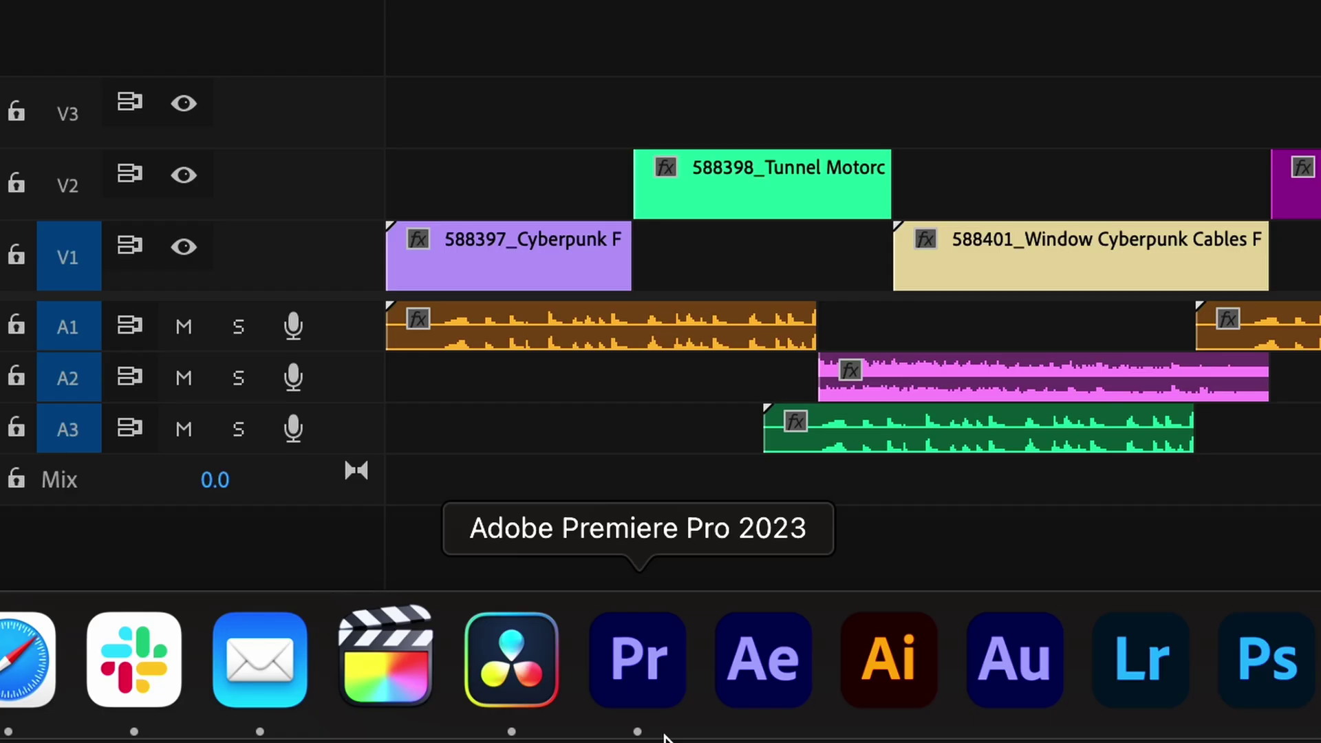
# Step: In DaVinci Resolve's Project Manager, create a new project named 'RC 1 GRADE'
pyautogui.click(513, 679)
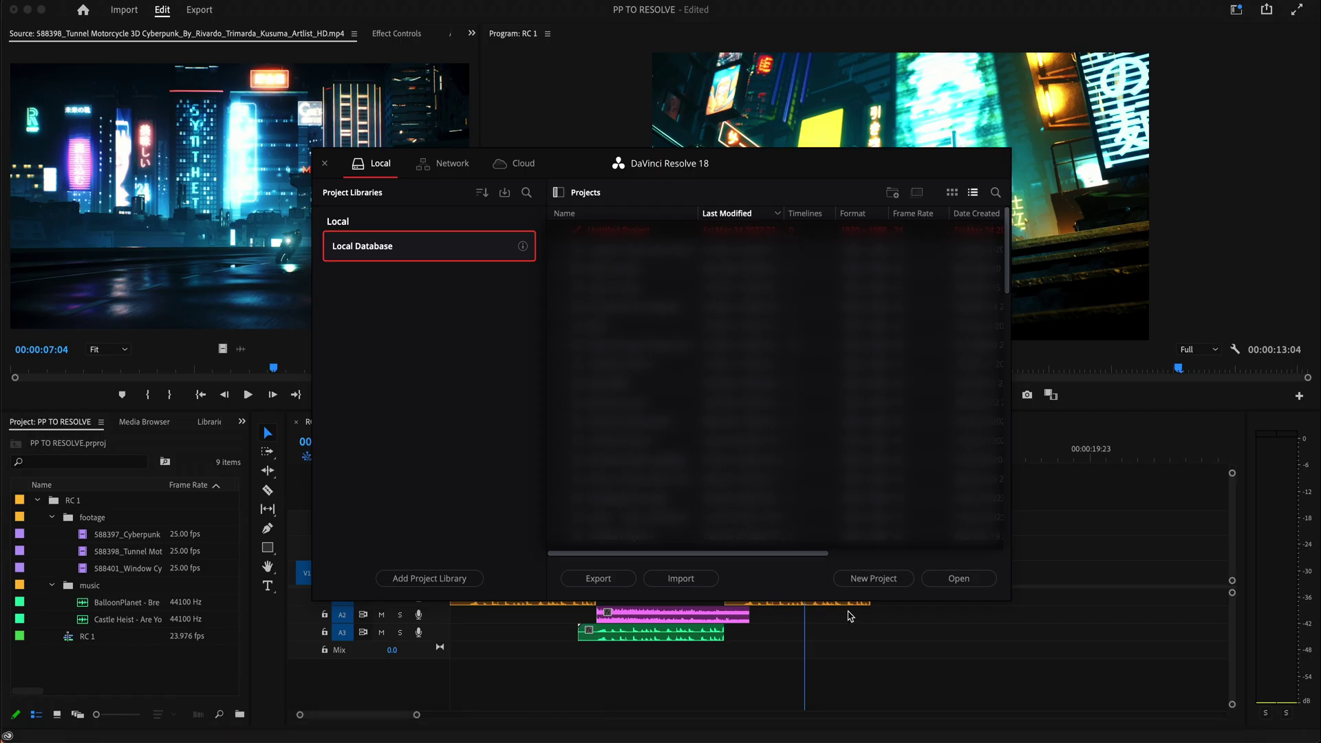
pyautogui.click(868, 579)
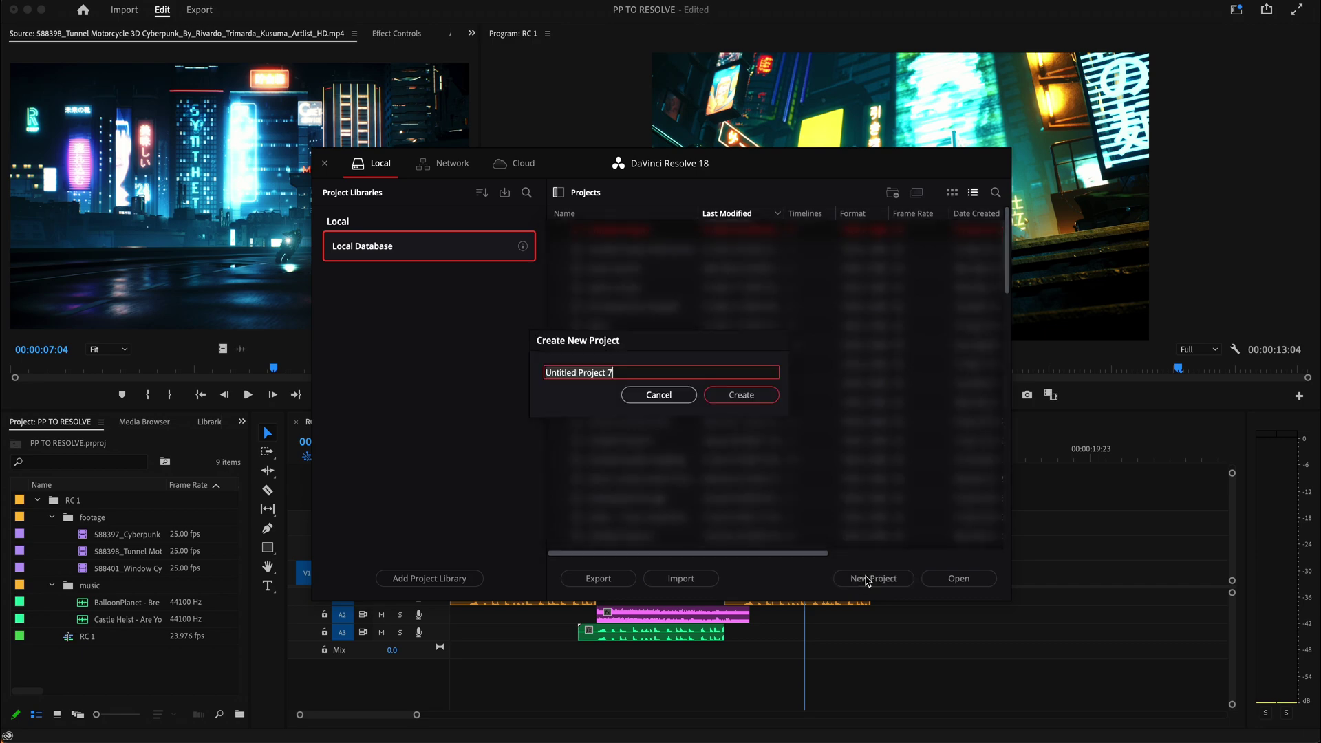
pyautogui.write('RC 1 GRADE')
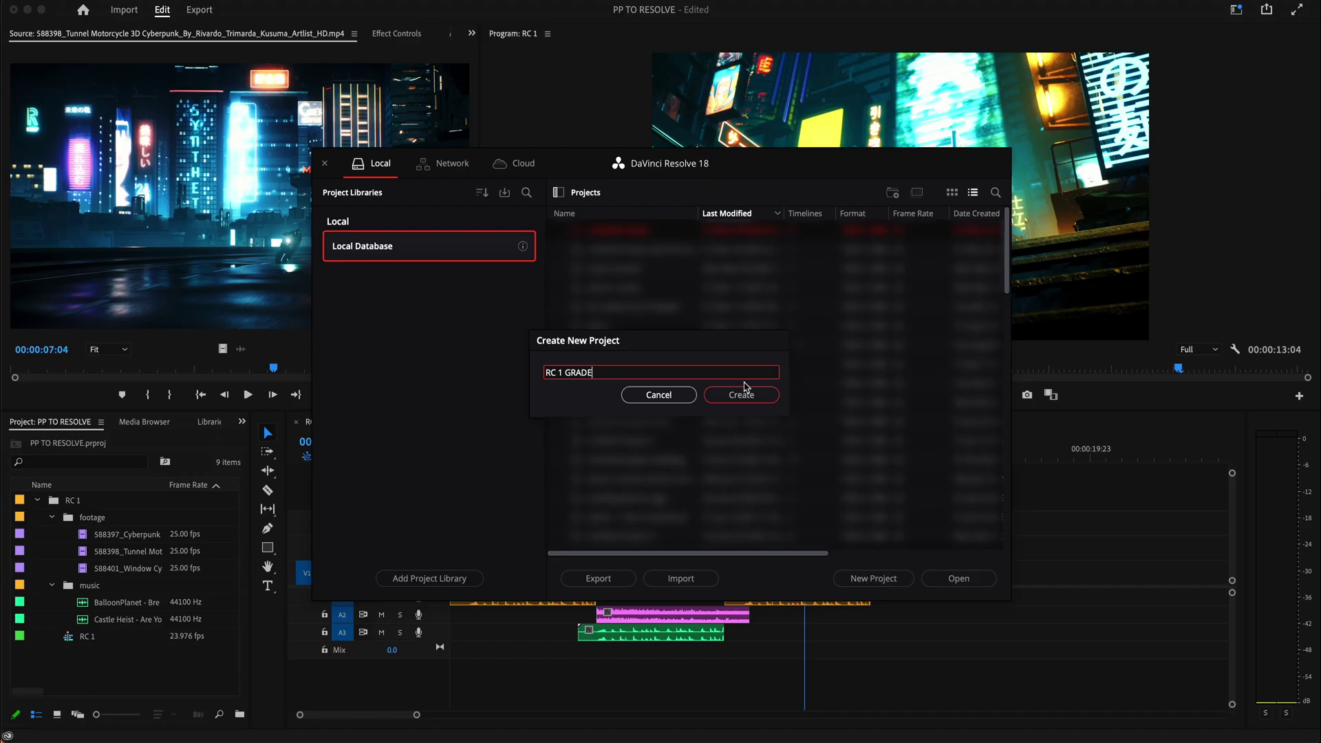
pyautogui.click(743, 393)
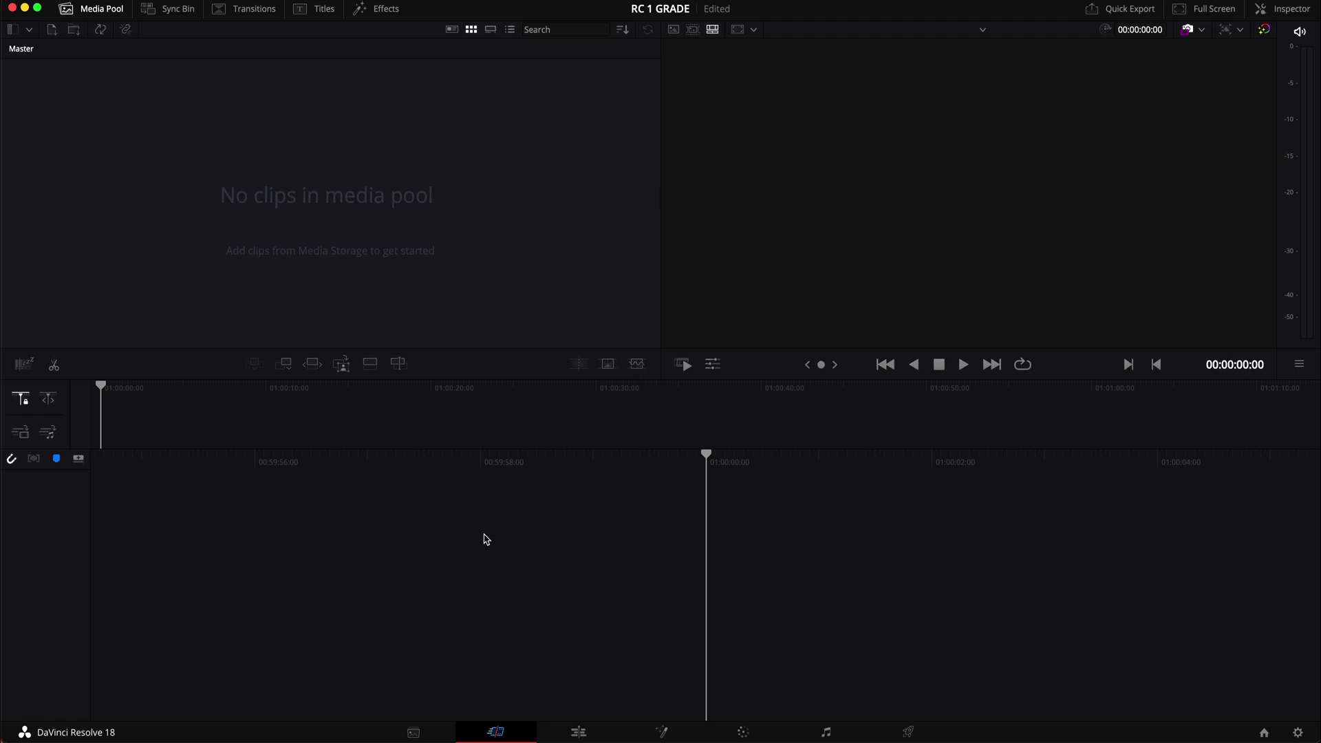
# Step: On the Edit page, import RC 1 UNGRADED.xml as a timeline from HANES SSD's PP TO RESOLVE folder
pyautogui.click(576, 733)
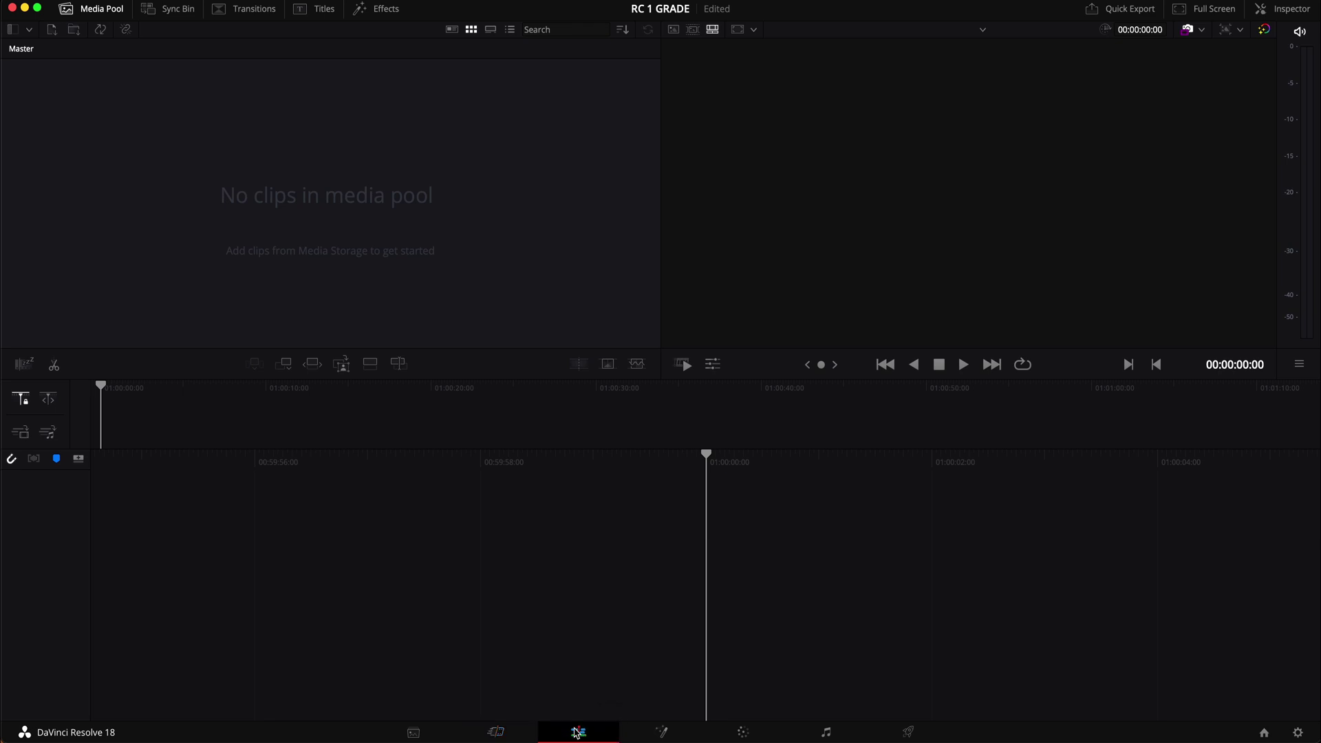
pyautogui.click(193, 13)
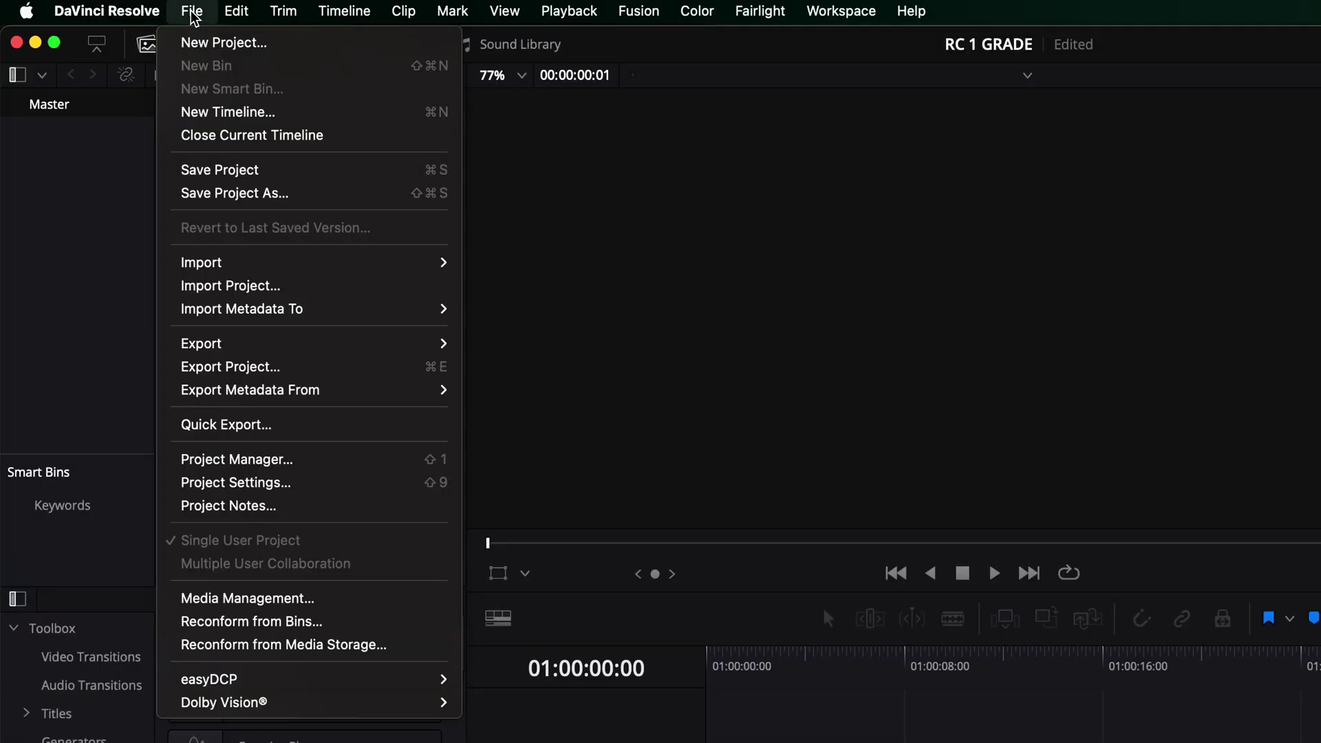
pyautogui.moveTo(277, 270)
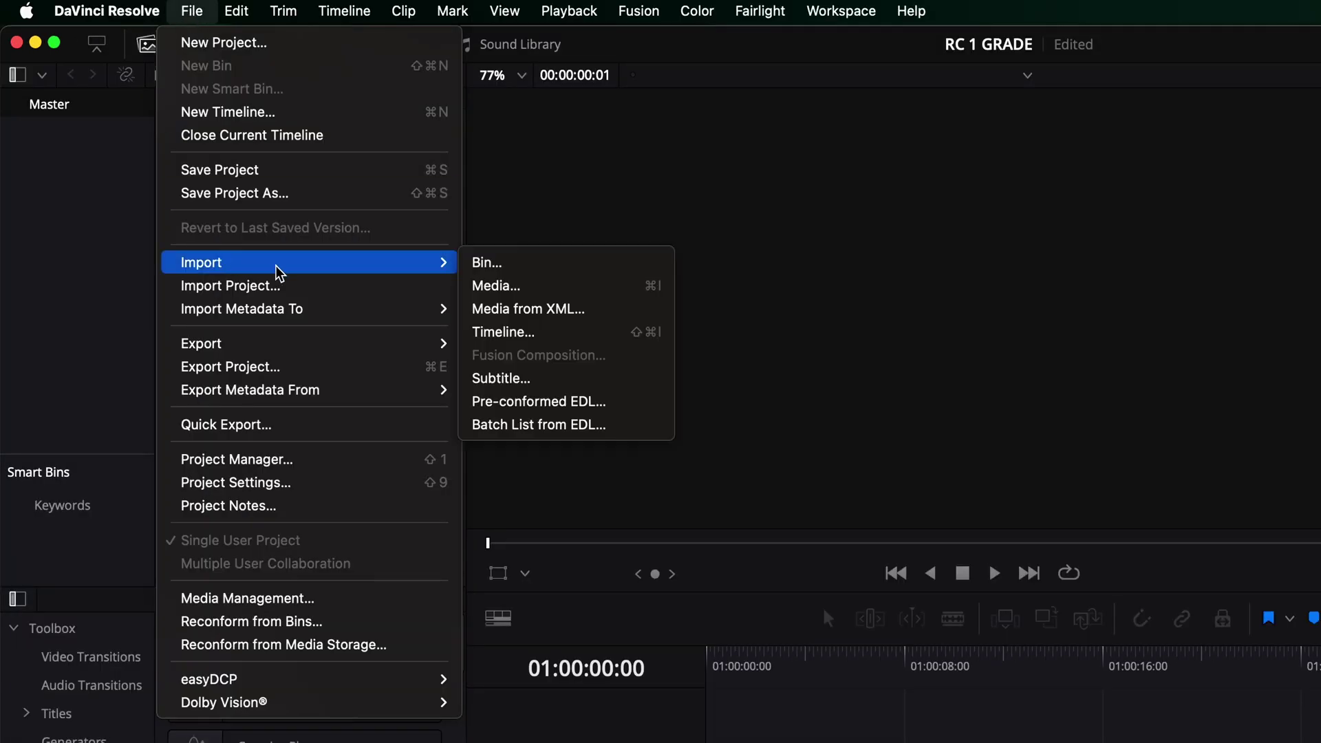
pyautogui.click(549, 337)
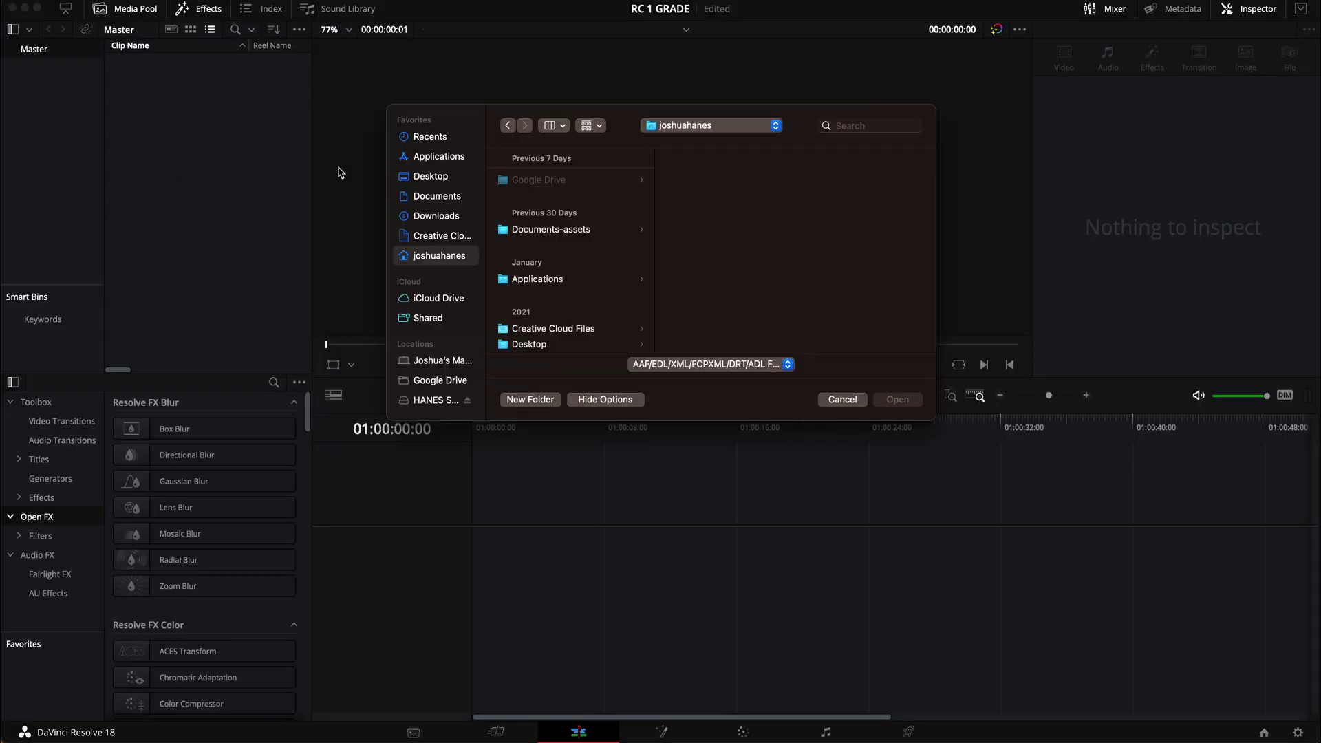
pyautogui.click(437, 400)
pyautogui.click(546, 273)
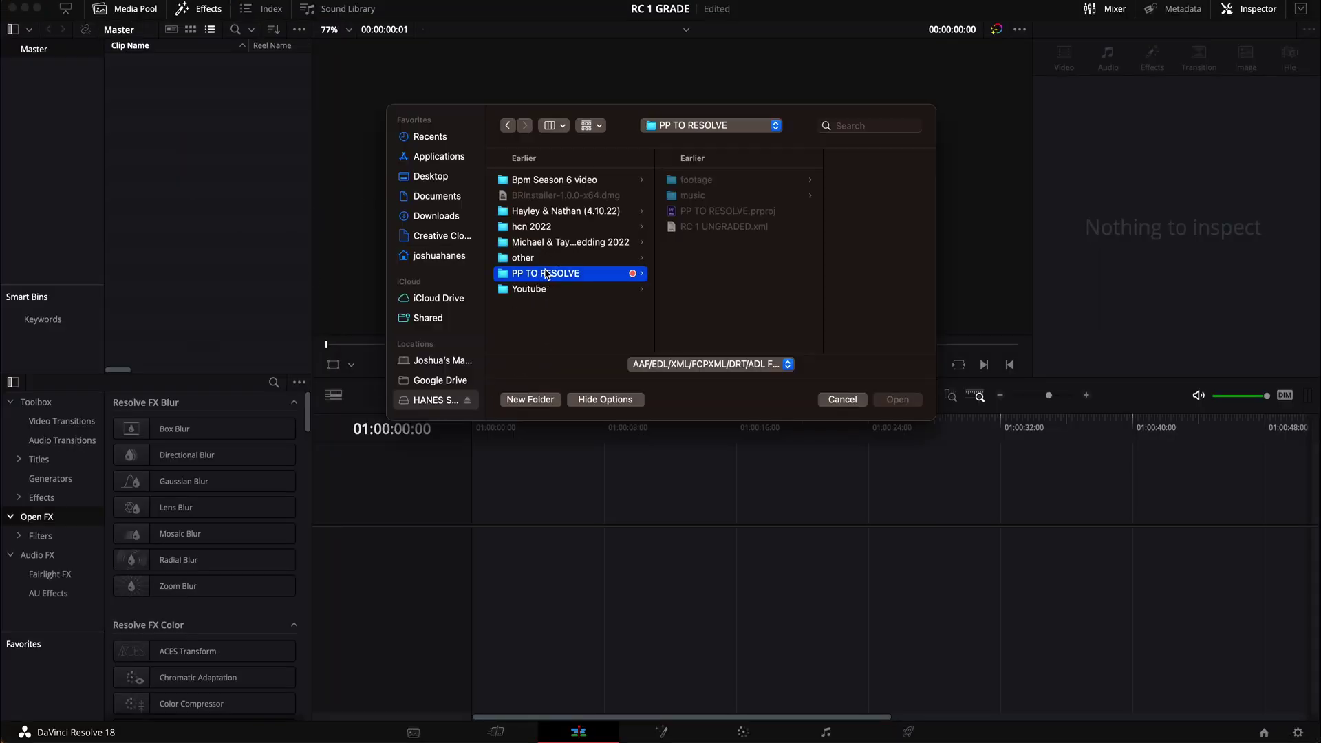
pyautogui.click(717, 229)
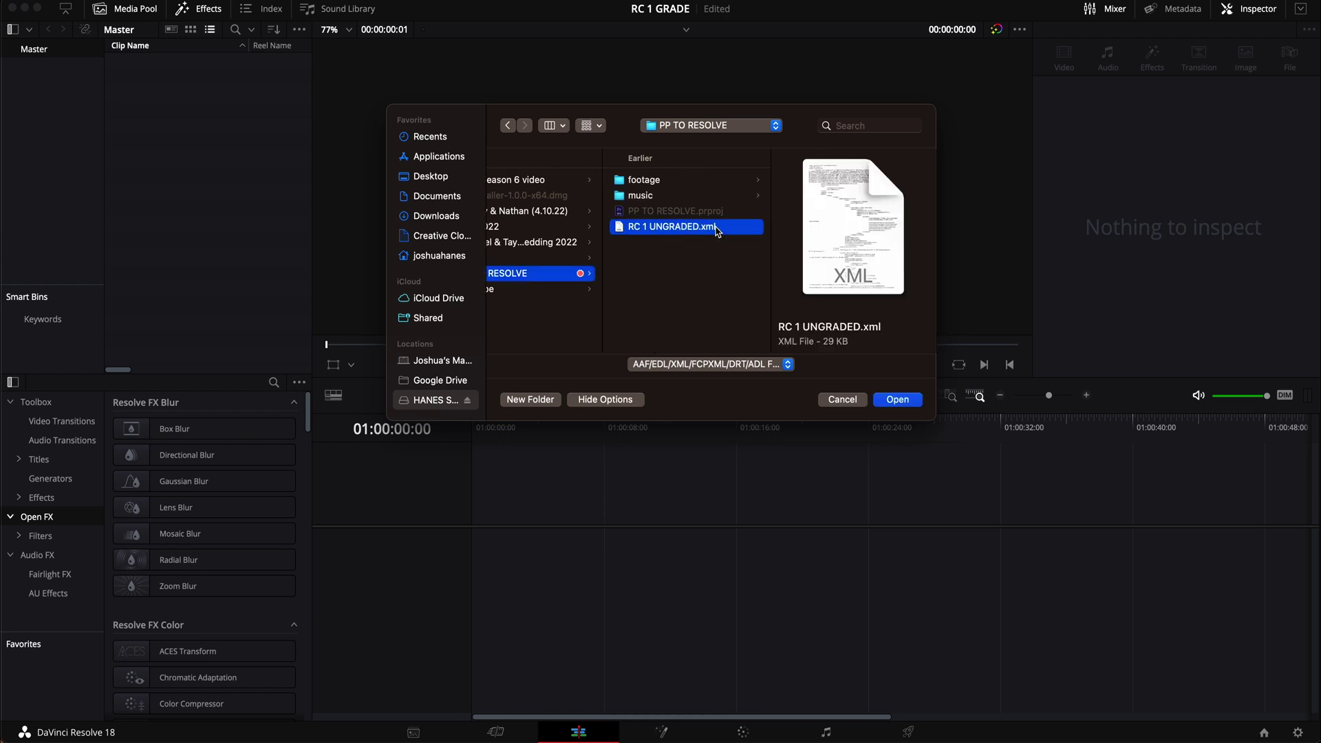
pyautogui.click(897, 401)
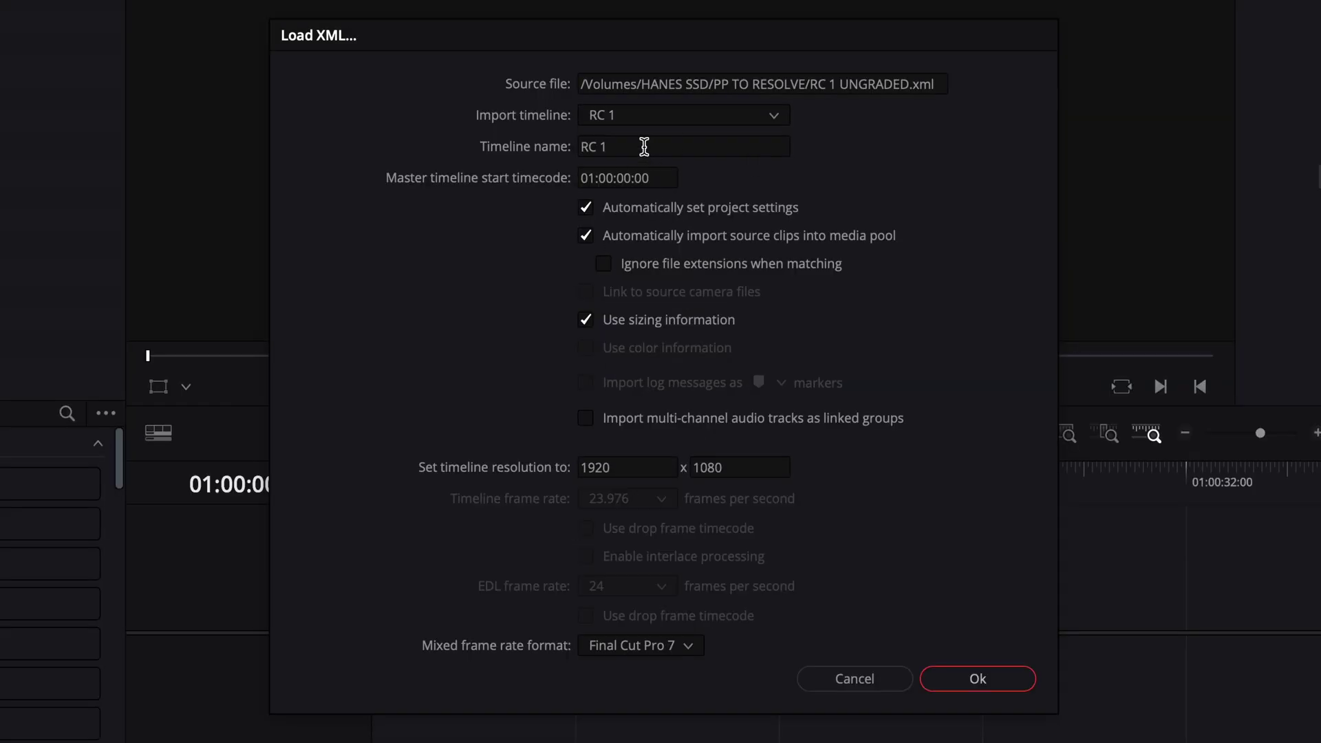
# Step: In the Load XML dialog, rename the timeline from 'RC 1' to 'RC 1 GRADED'
pyautogui.click(656, 150)
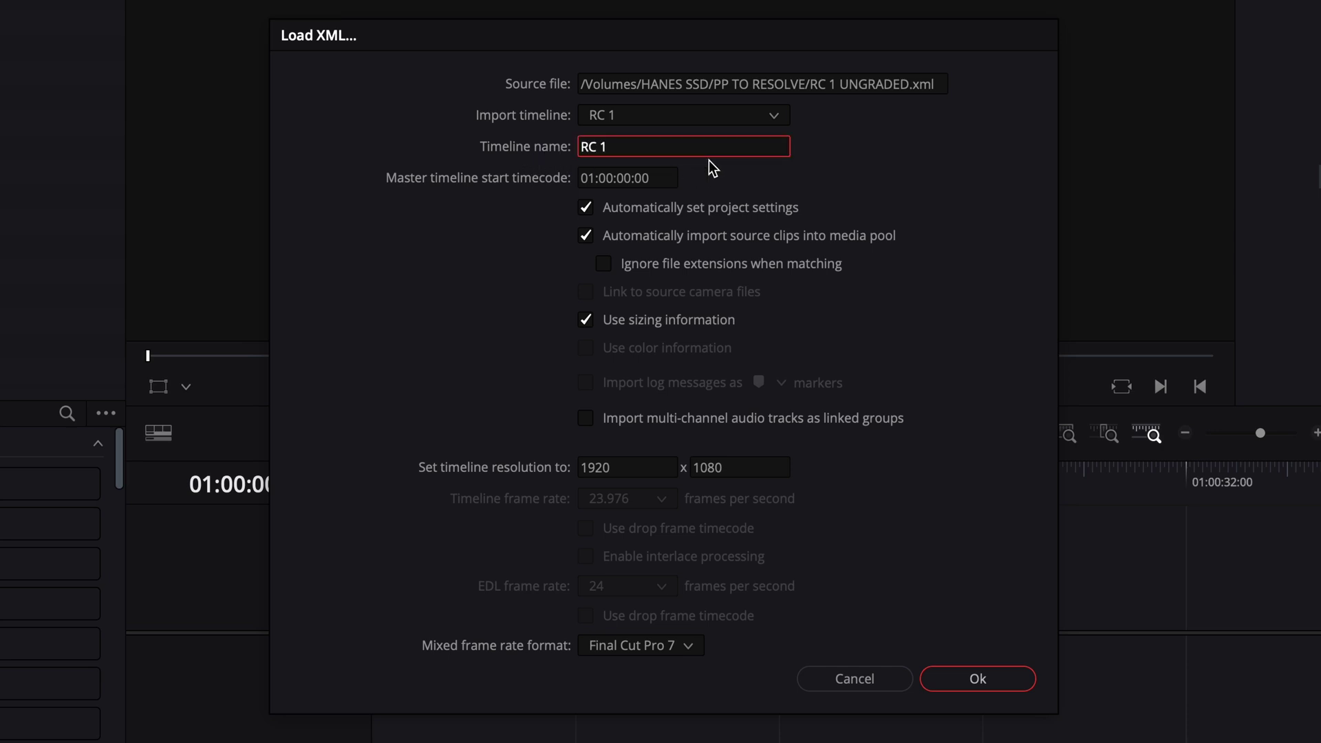
pyautogui.write('GRADED')
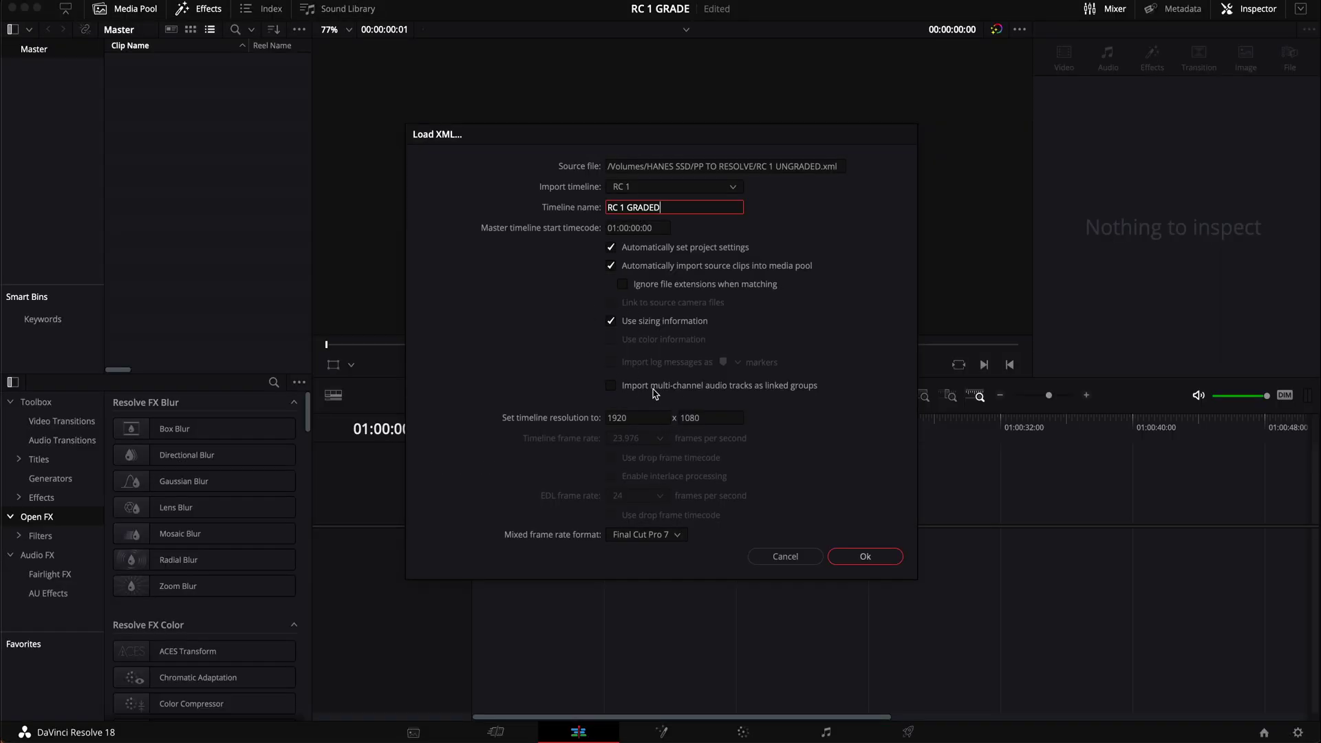
# Step: Load the XML timeline, review it, and select the first Breaking Sweat music clips
pyautogui.click(864, 558)
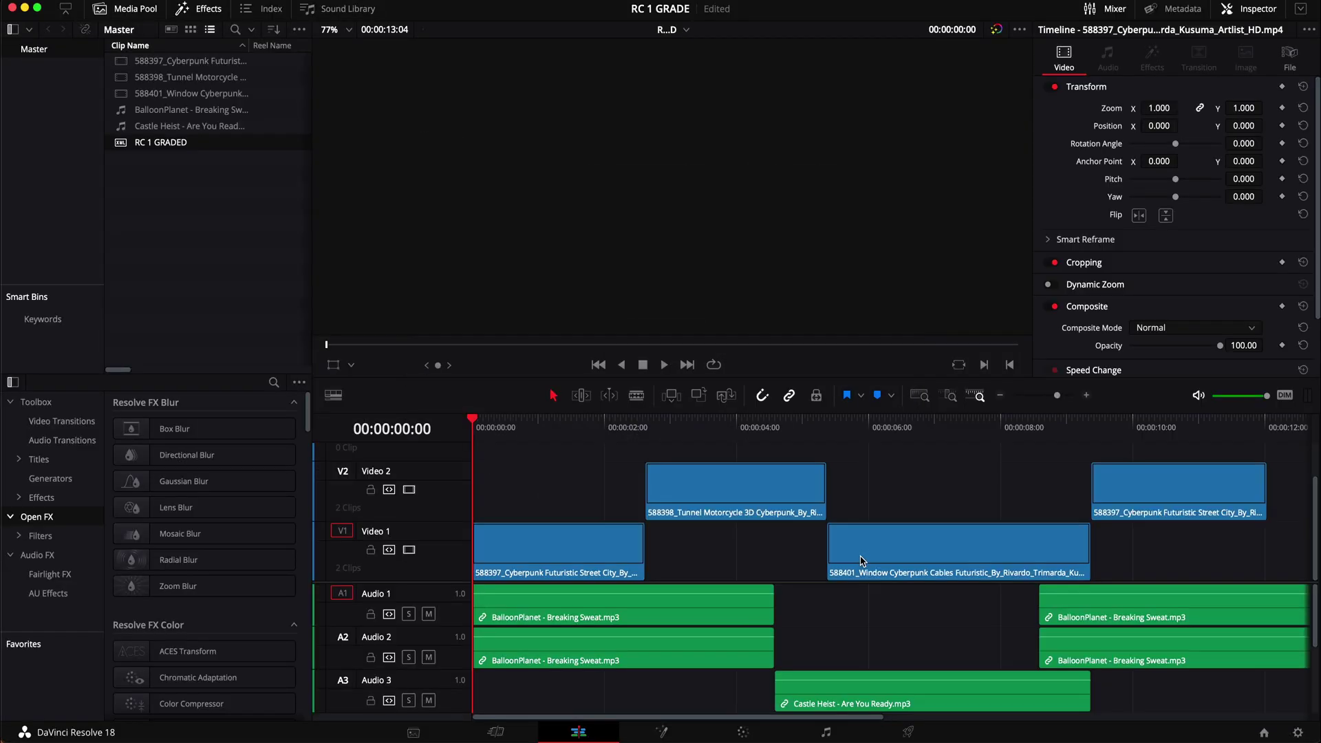
pyautogui.moveTo(545, 433); pyautogui.dragTo(939, 496)
pyautogui.press('super+minus')
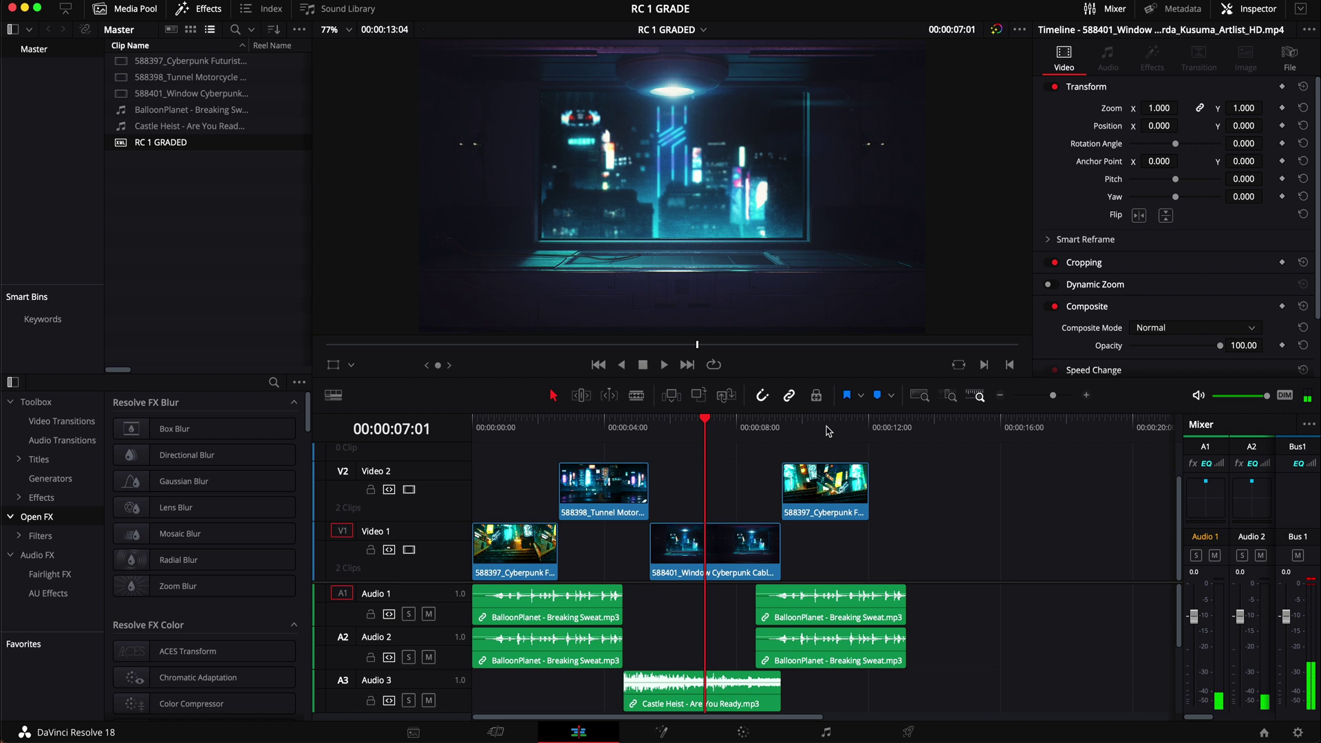
pyautogui.moveTo(759, 423); pyautogui.dragTo(816, 441)
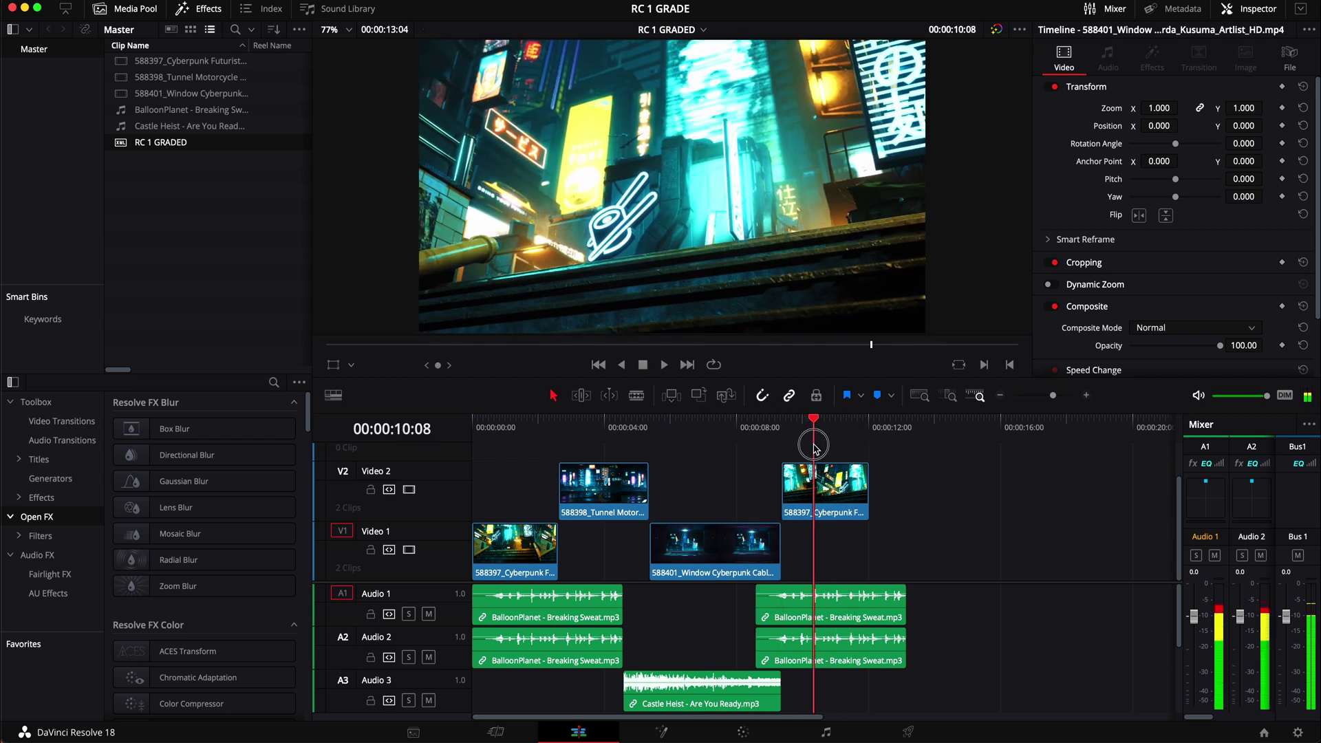
pyautogui.click(571, 615)
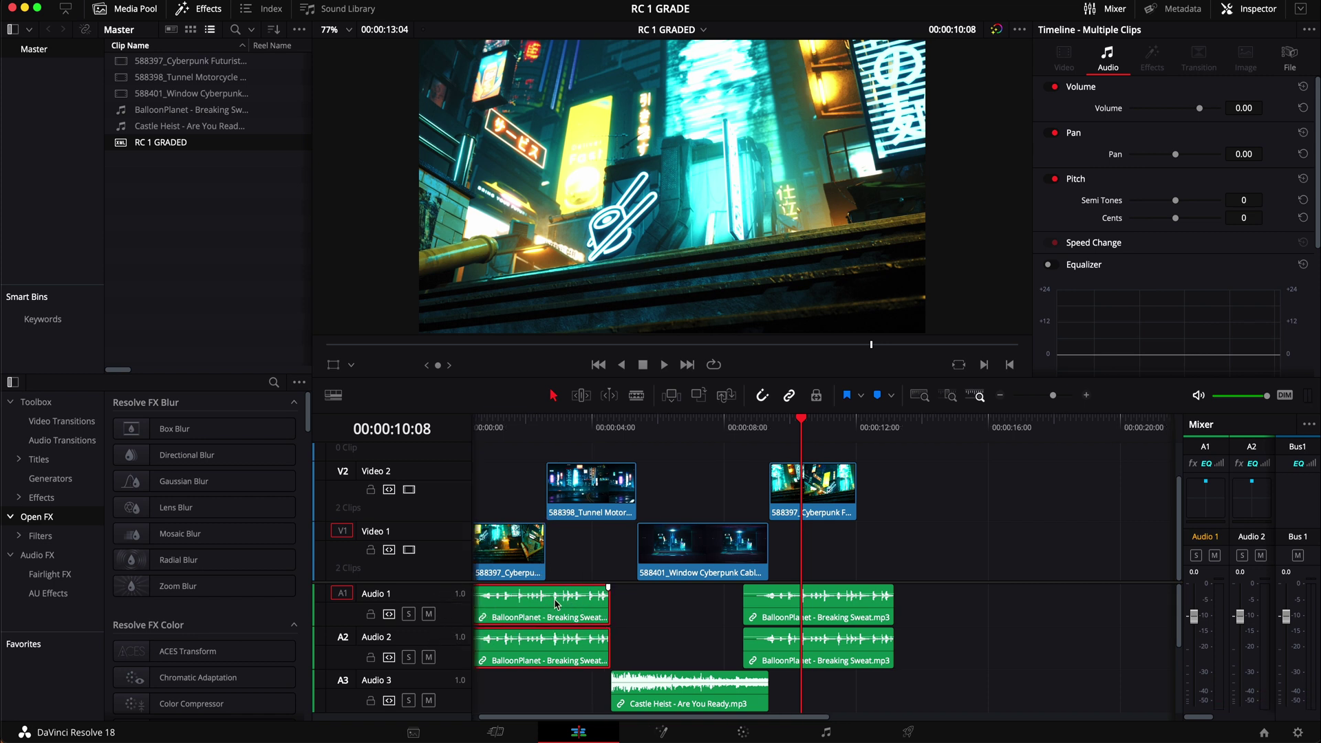
pyautogui.moveTo(511, 430); pyautogui.dragTo(596, 435)
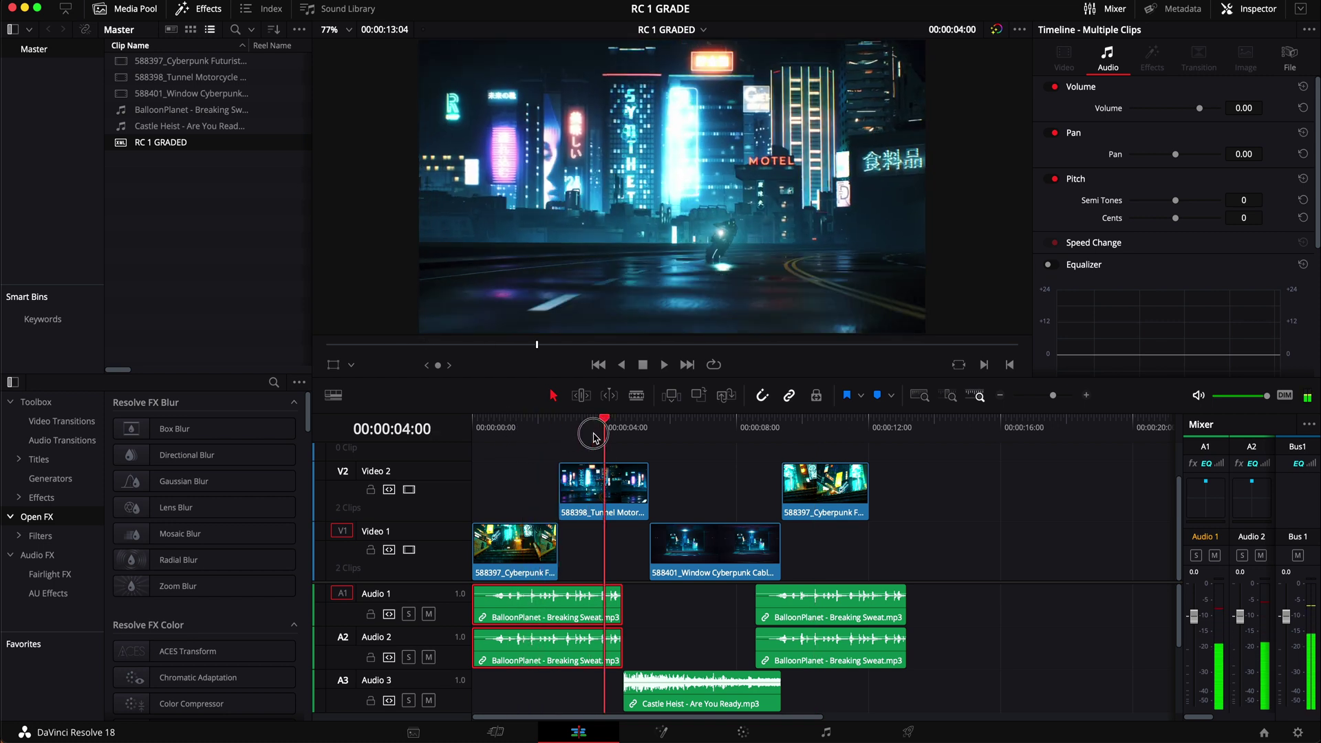
# Step: Mute Audio tracks 1, 2, 5 and 6, then park on the opening stairway shot
pyautogui.click(429, 614)
pyautogui.click(429, 657)
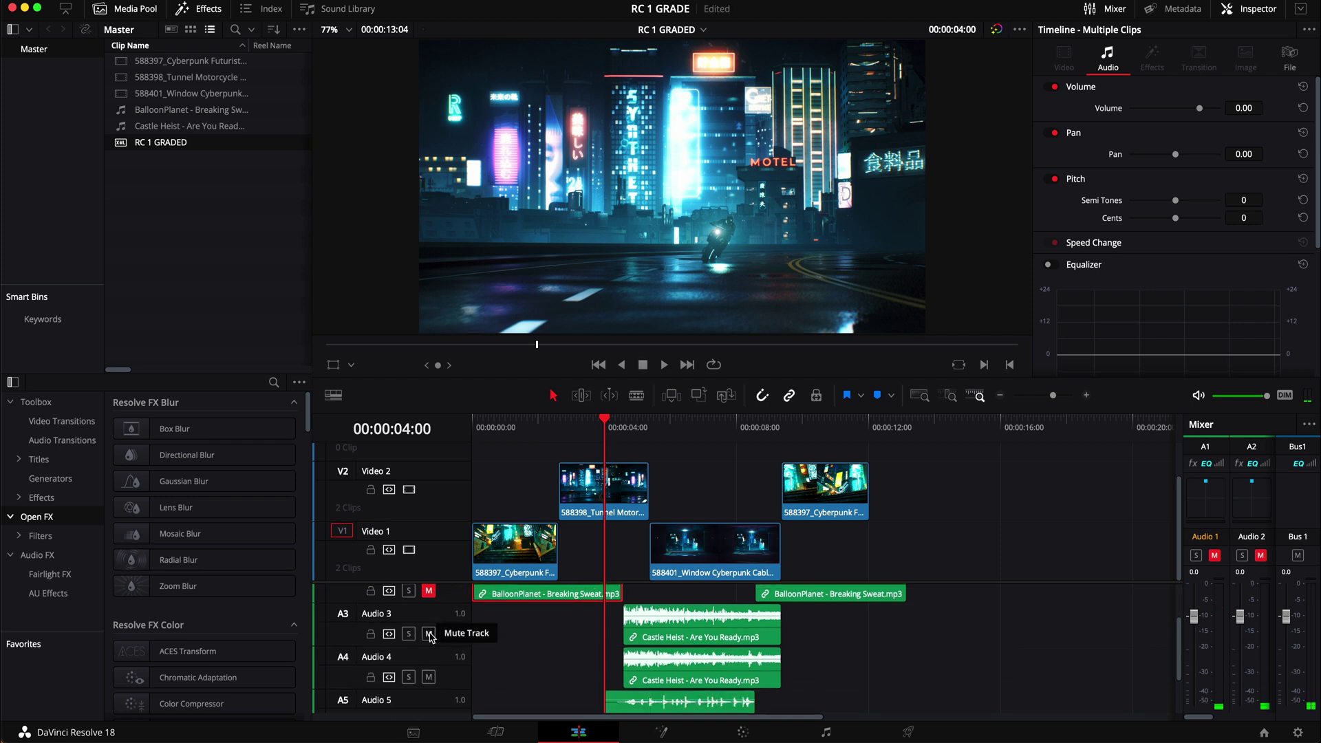
pyautogui.scroll(-2, 434, 681)
pyautogui.click(428, 657)
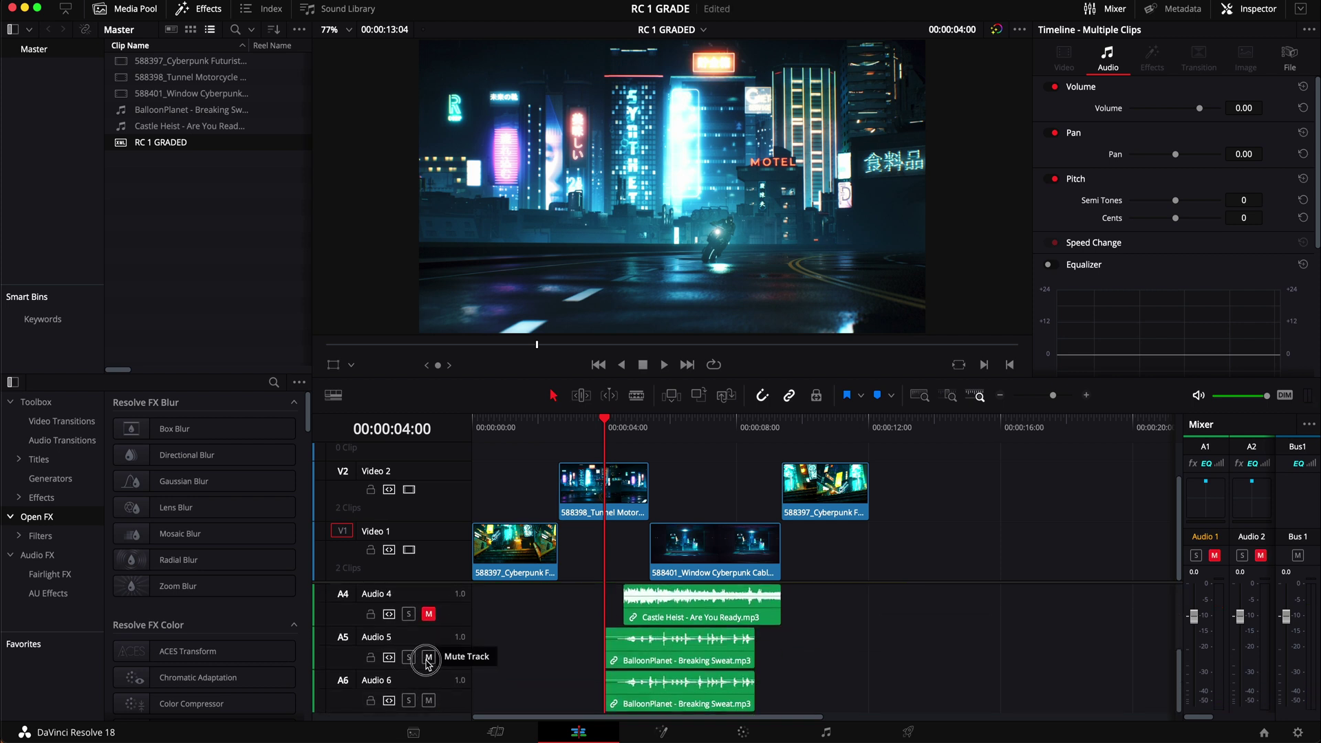
pyautogui.click(429, 701)
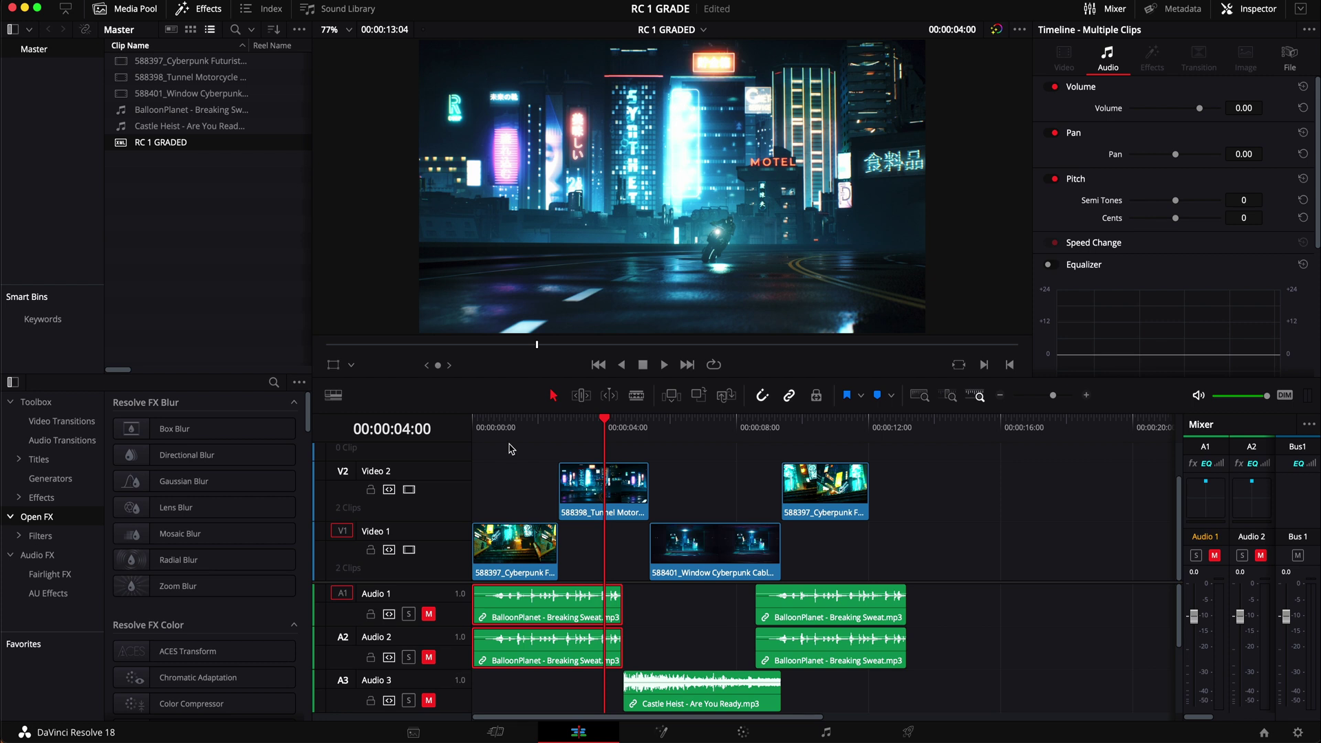
pyautogui.moveTo(510, 419); pyautogui.dragTo(499, 419)
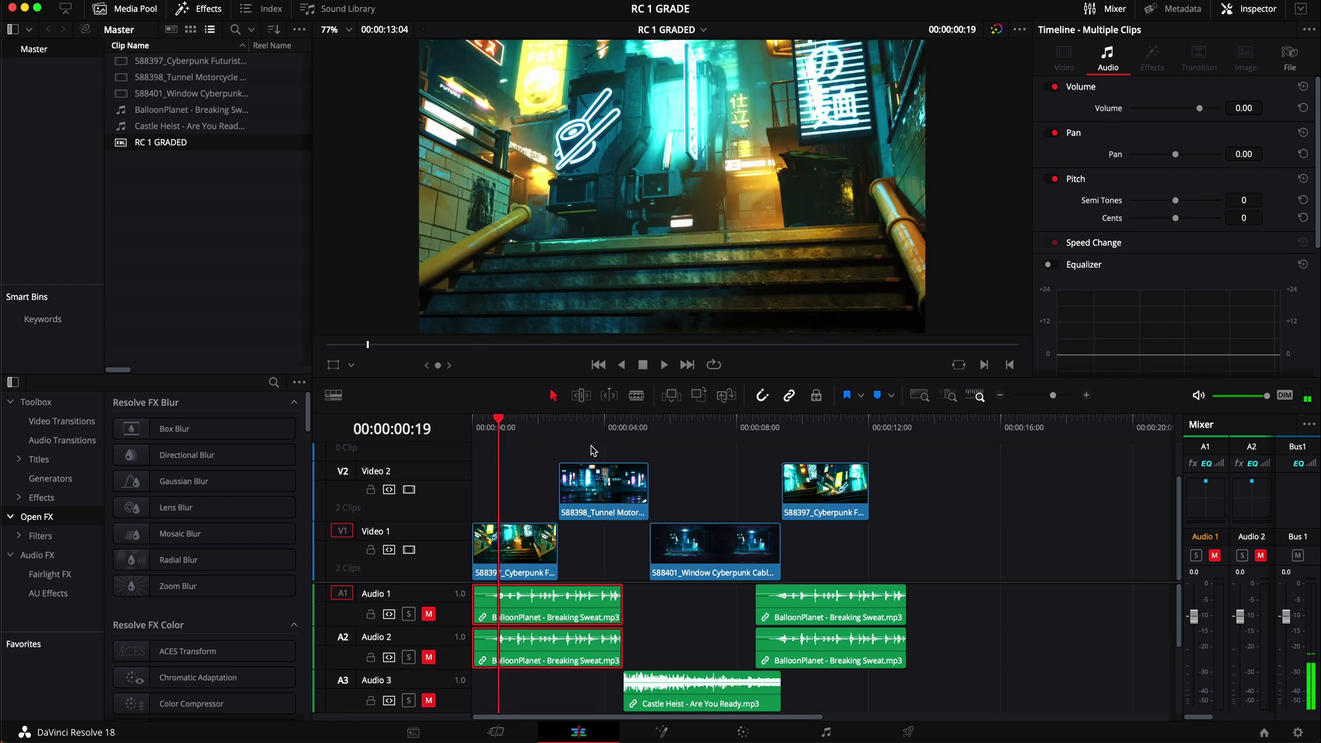
# Step: On the Color page, give the stairway clip an S-shaped contrast curve in Curves - Custom
pyautogui.click(743, 733)
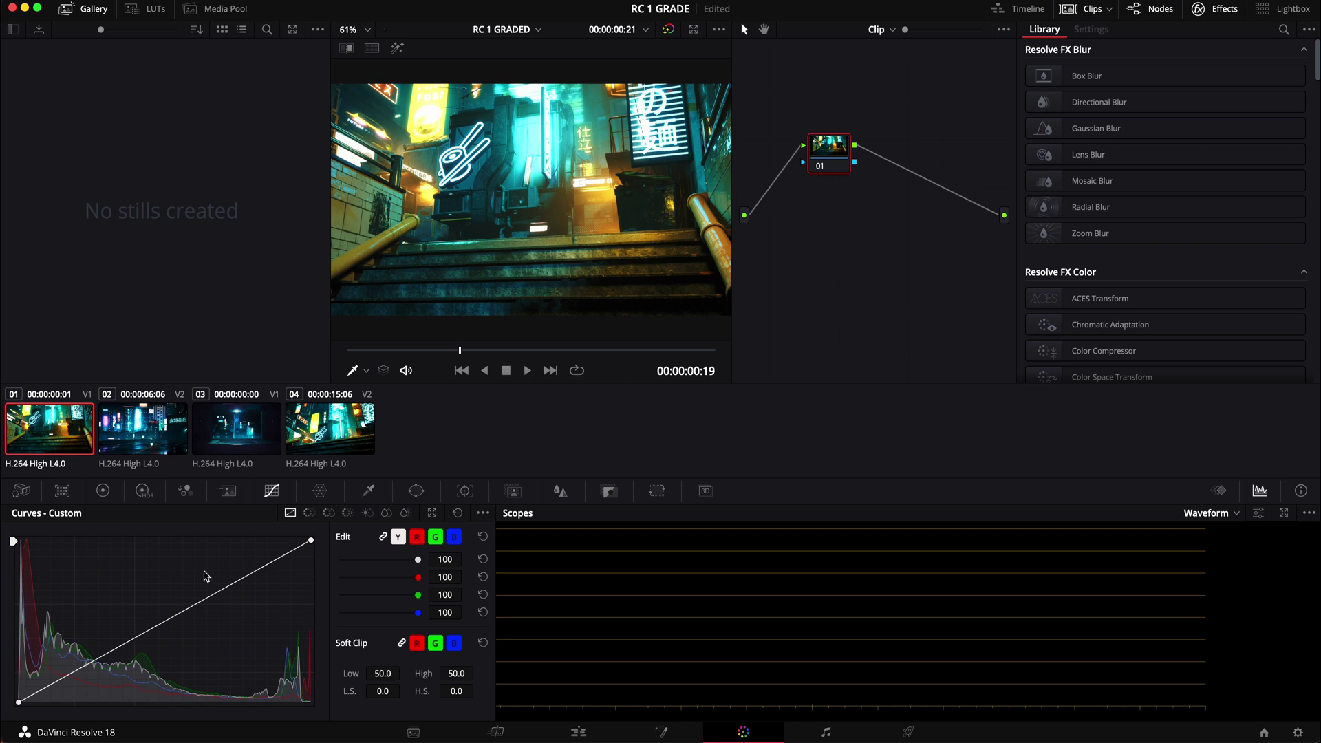
pyautogui.moveTo(82, 664); pyautogui.dragTo(84, 677)
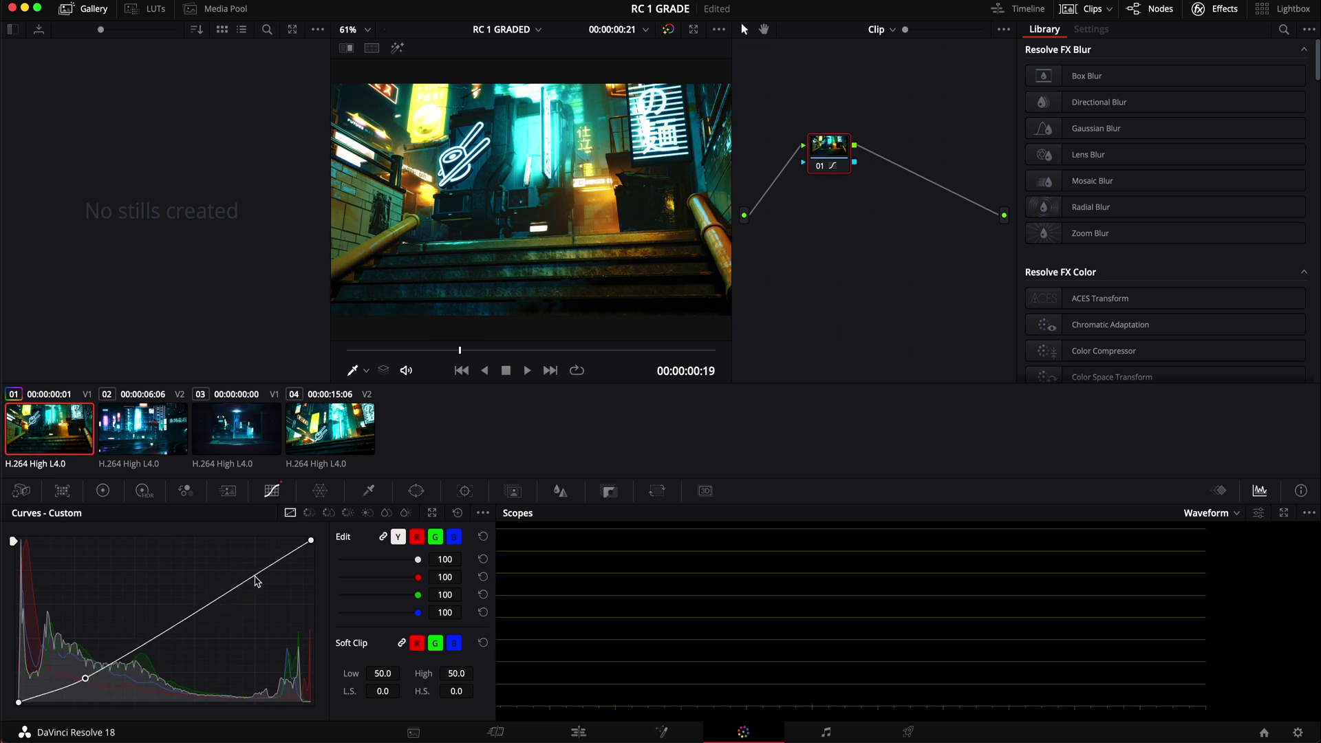
pyautogui.moveTo(256, 578); pyautogui.dragTo(251, 564)
# Step: In the primary color wheels, raise Gamma to 0.02 and lower Gain to 0.87
pyautogui.click(103, 491)
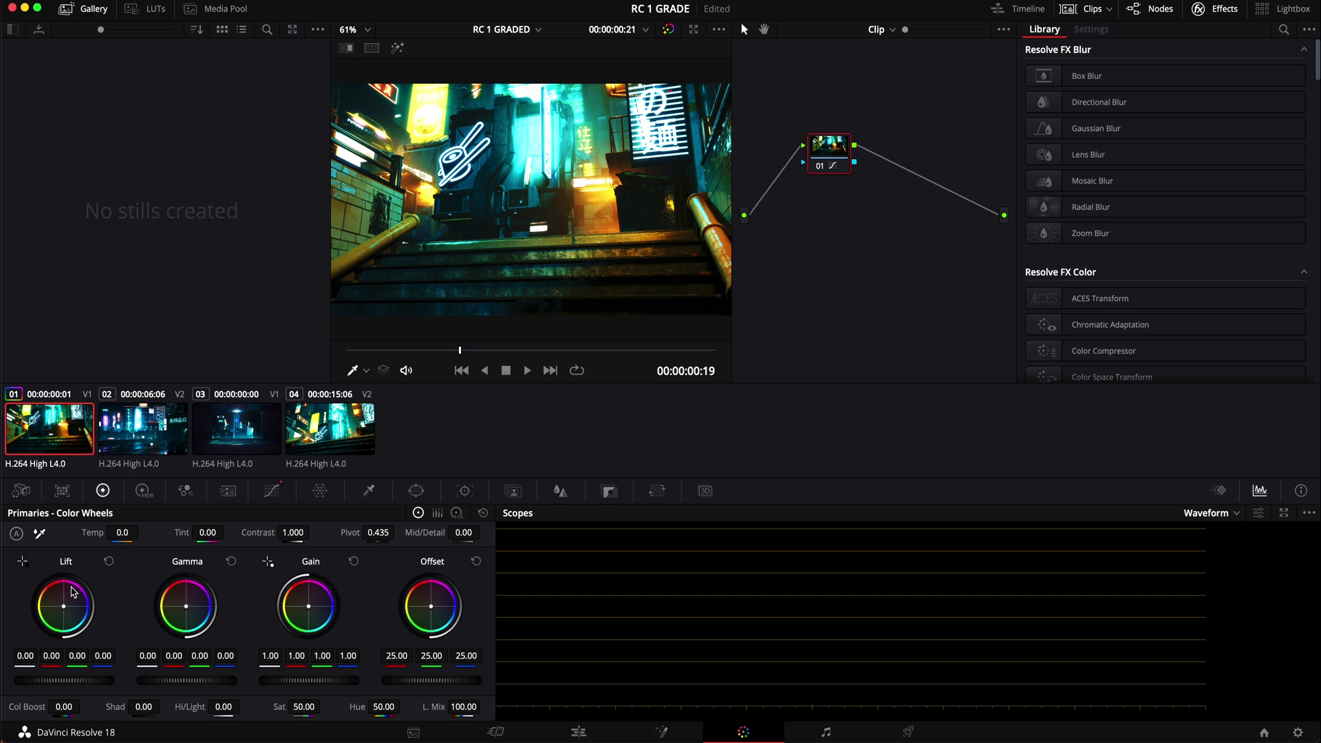
pyautogui.moveTo(182, 690); pyautogui.dragTo(221, 684)
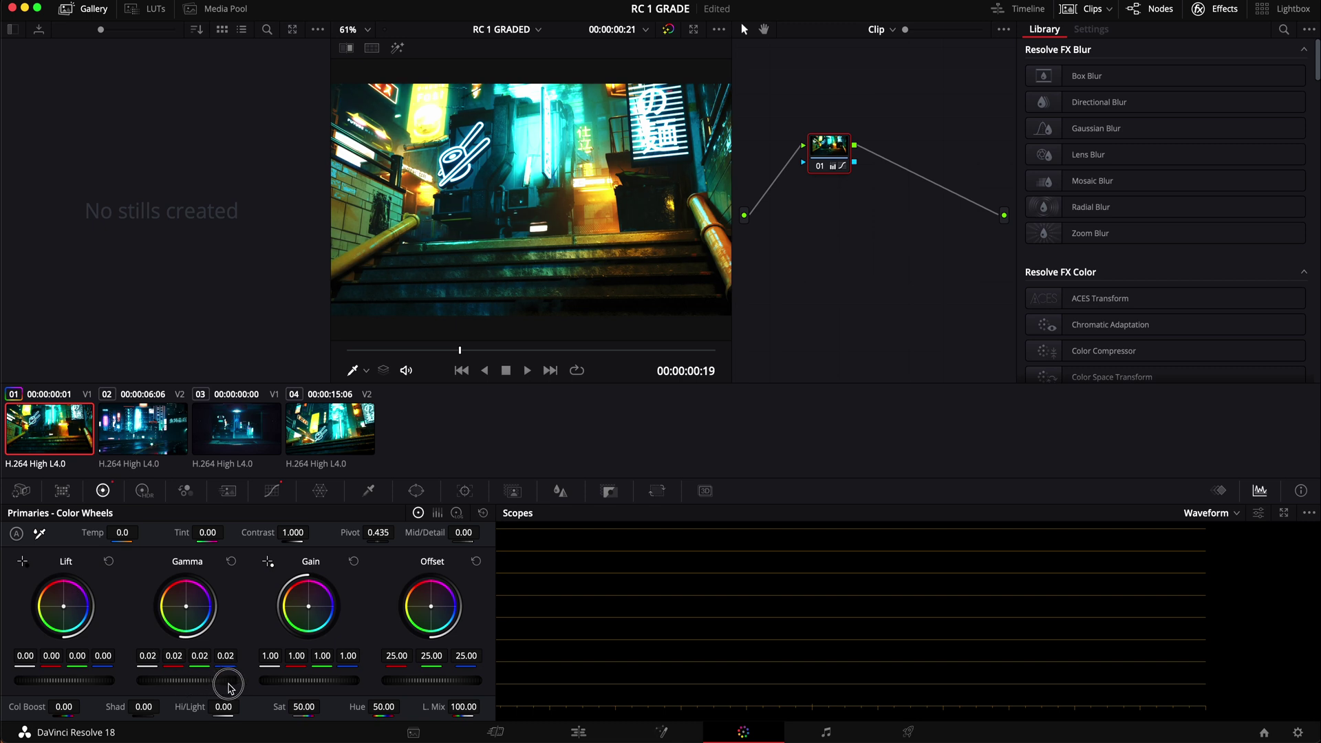
pyautogui.moveTo(313, 686); pyautogui.dragTo(233, 683)
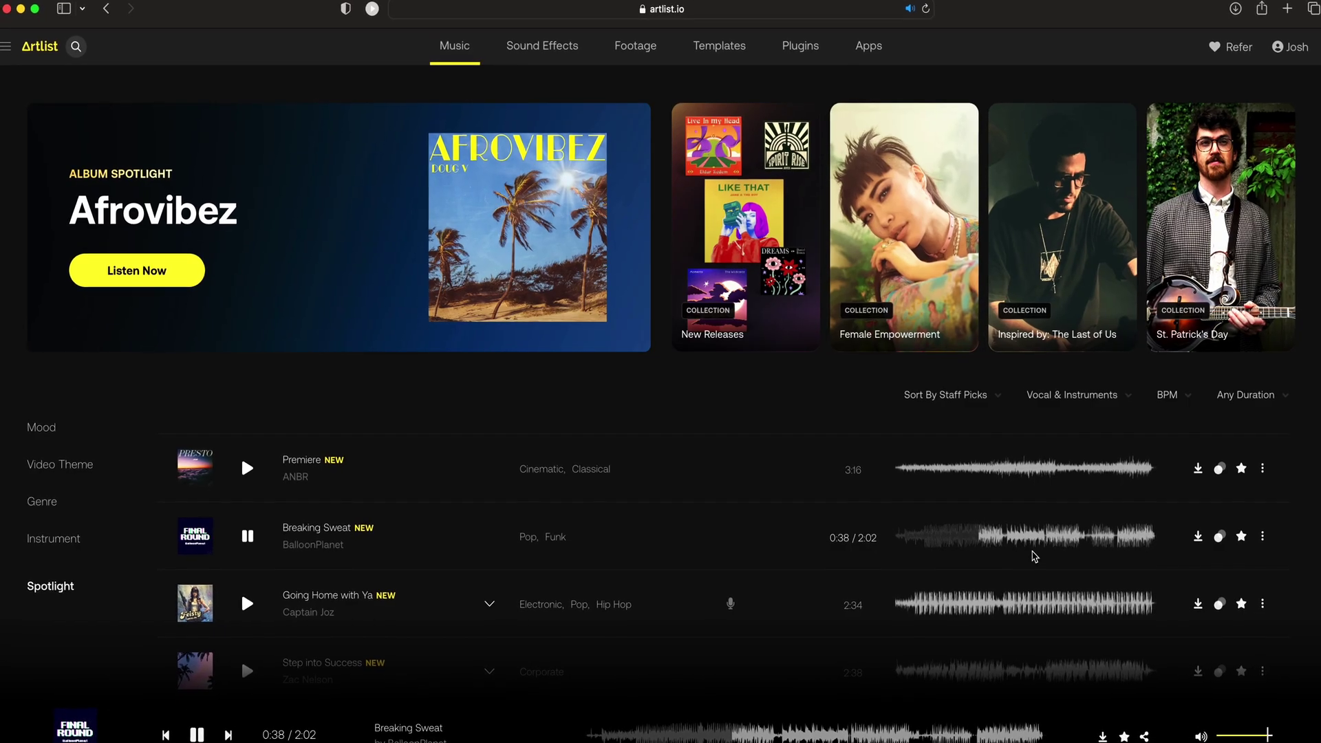
# Step: Download Breaking Sweat as MP3, place it on A3 at about -16 dB, and view Artlist's Bundles plans
pyautogui.click(1205, 538)
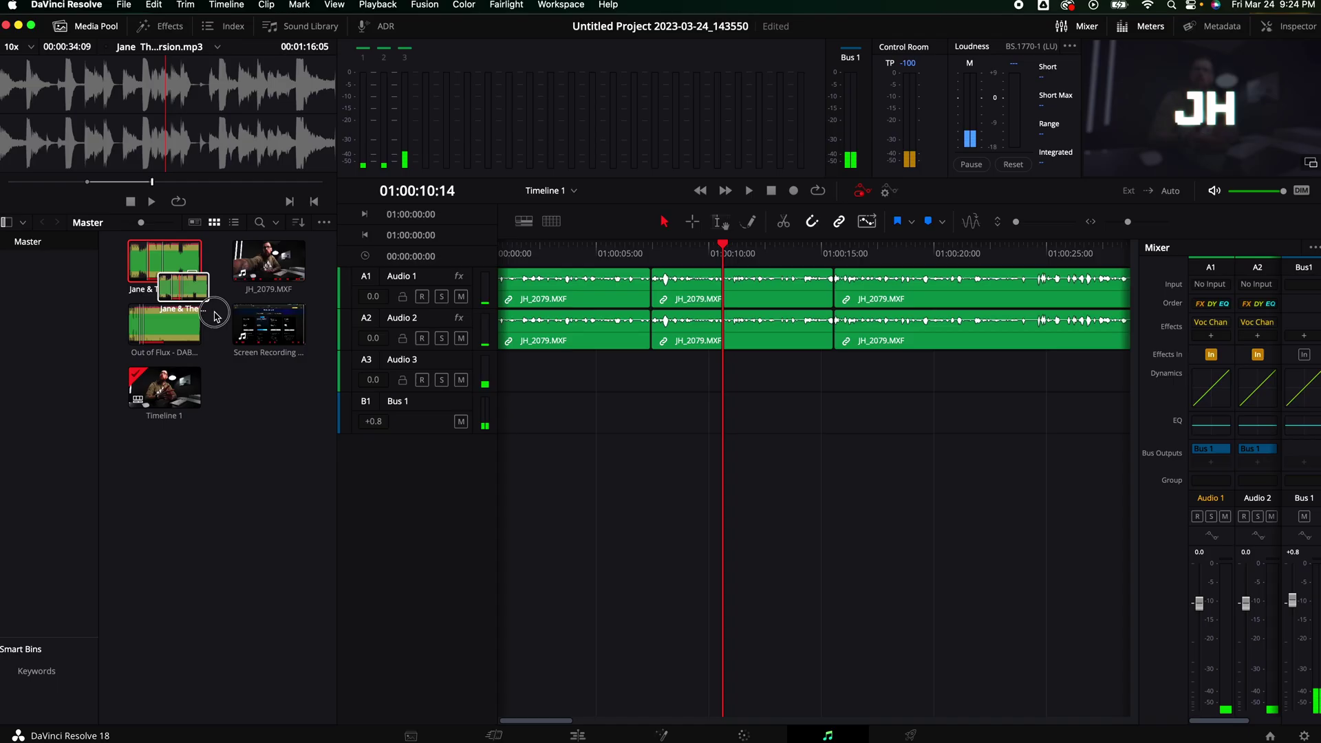
pyautogui.moveTo(216, 317); pyautogui.dragTo(509, 372)
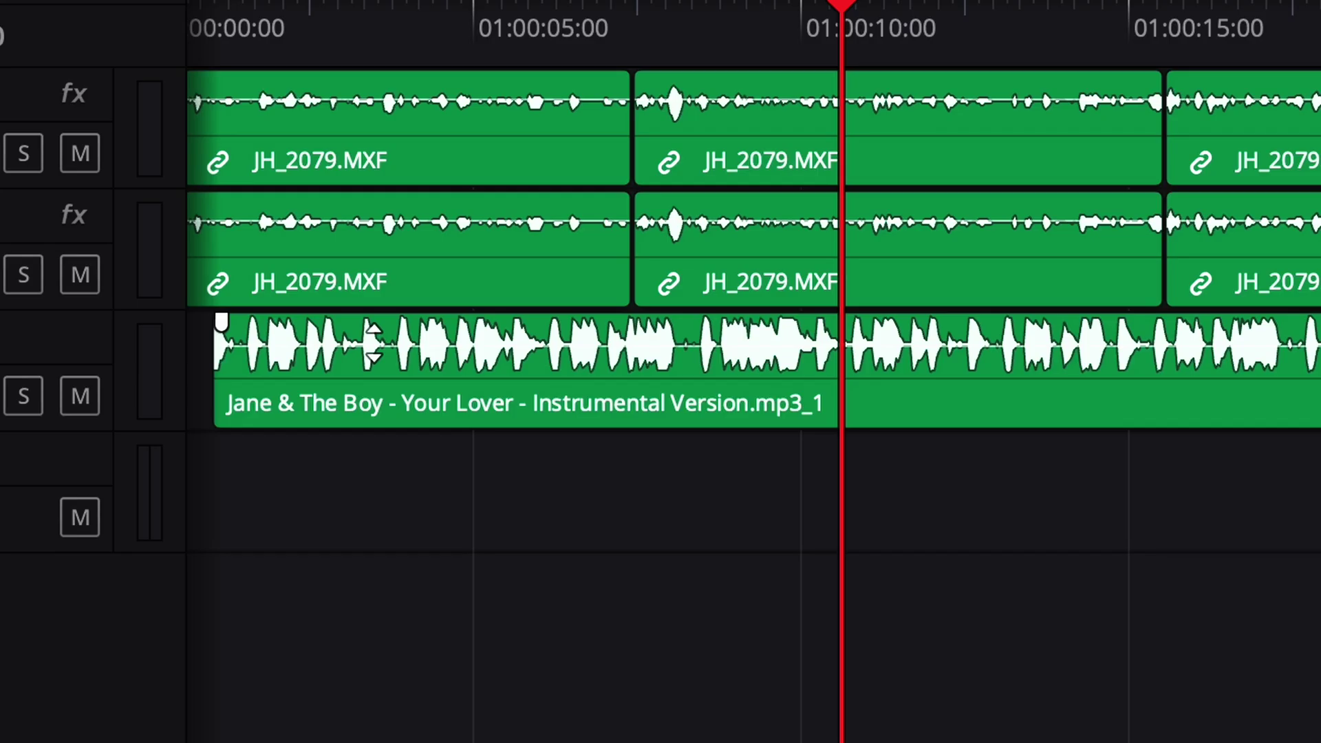
pyautogui.moveTo(373, 342); pyautogui.dragTo(369, 358)
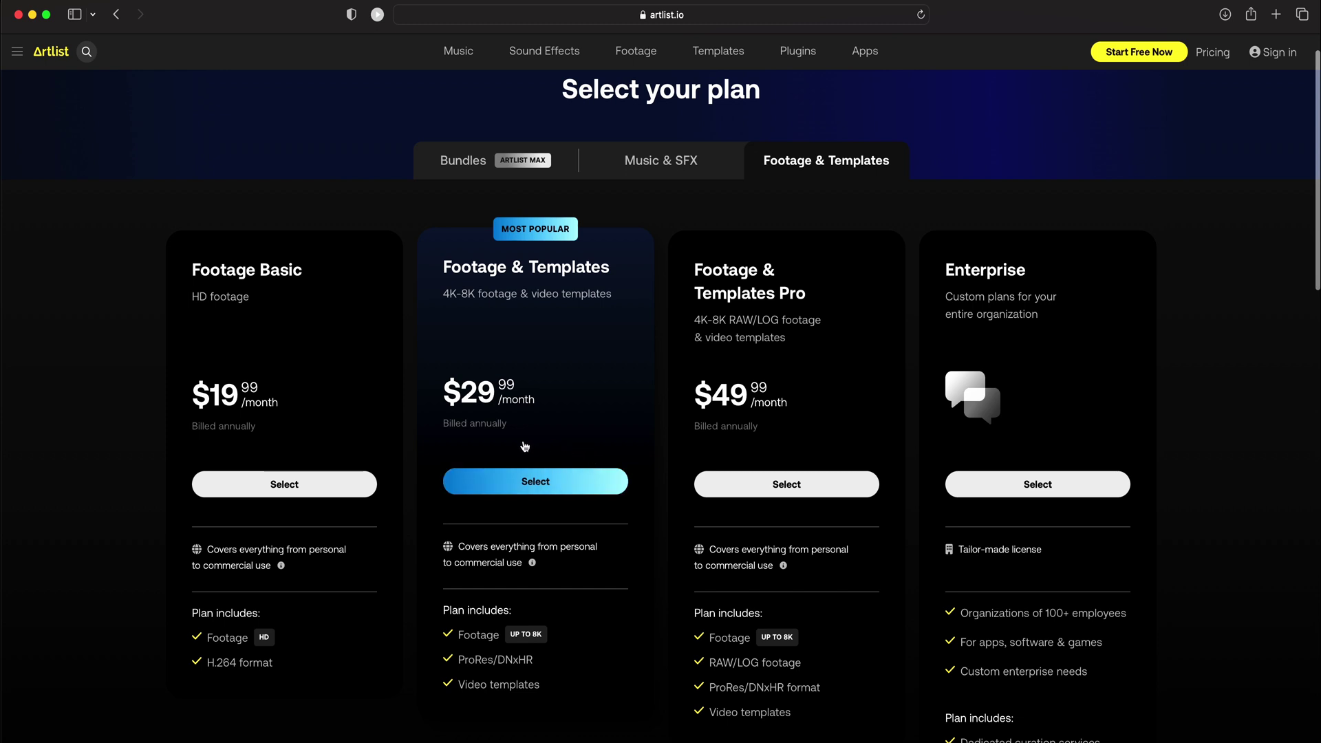
pyautogui.click(460, 157)
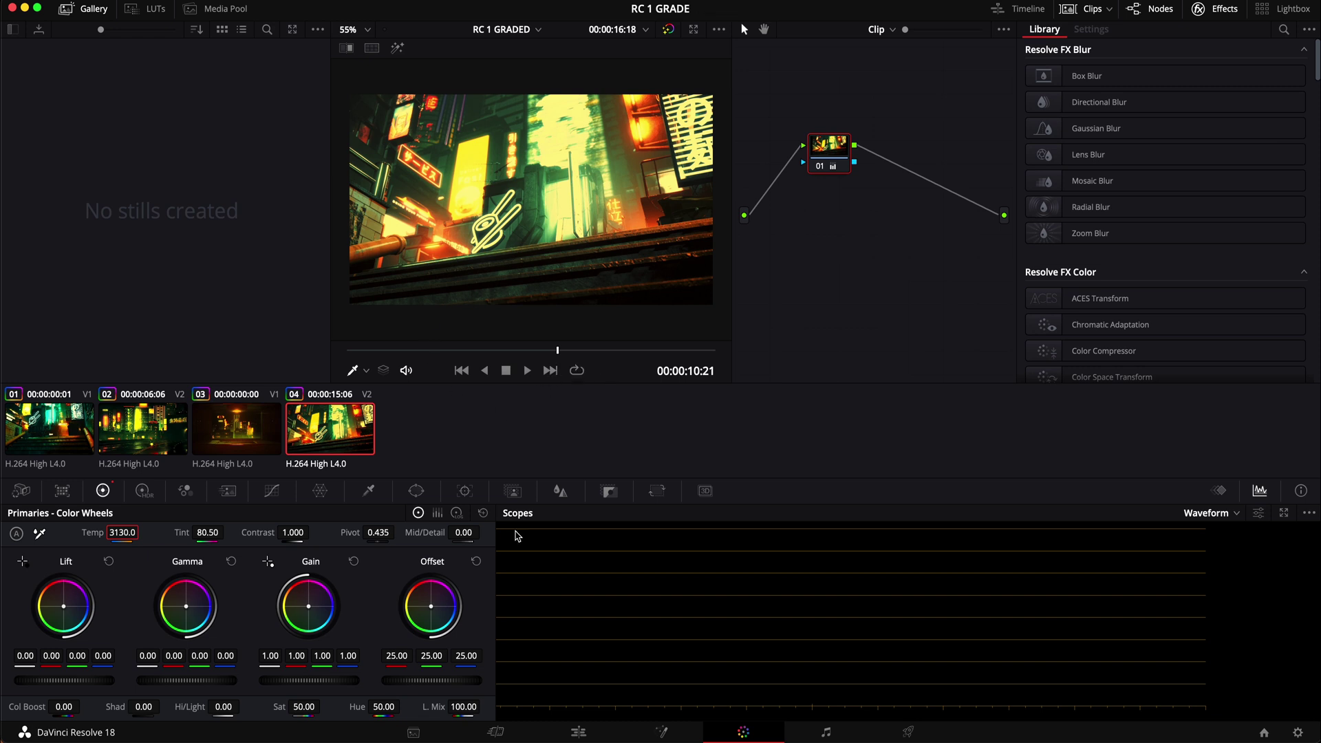
# Step: Back on the Edit page, scrub through the RC 1 GRADED timeline to review the graded clips
pyautogui.click(579, 731)
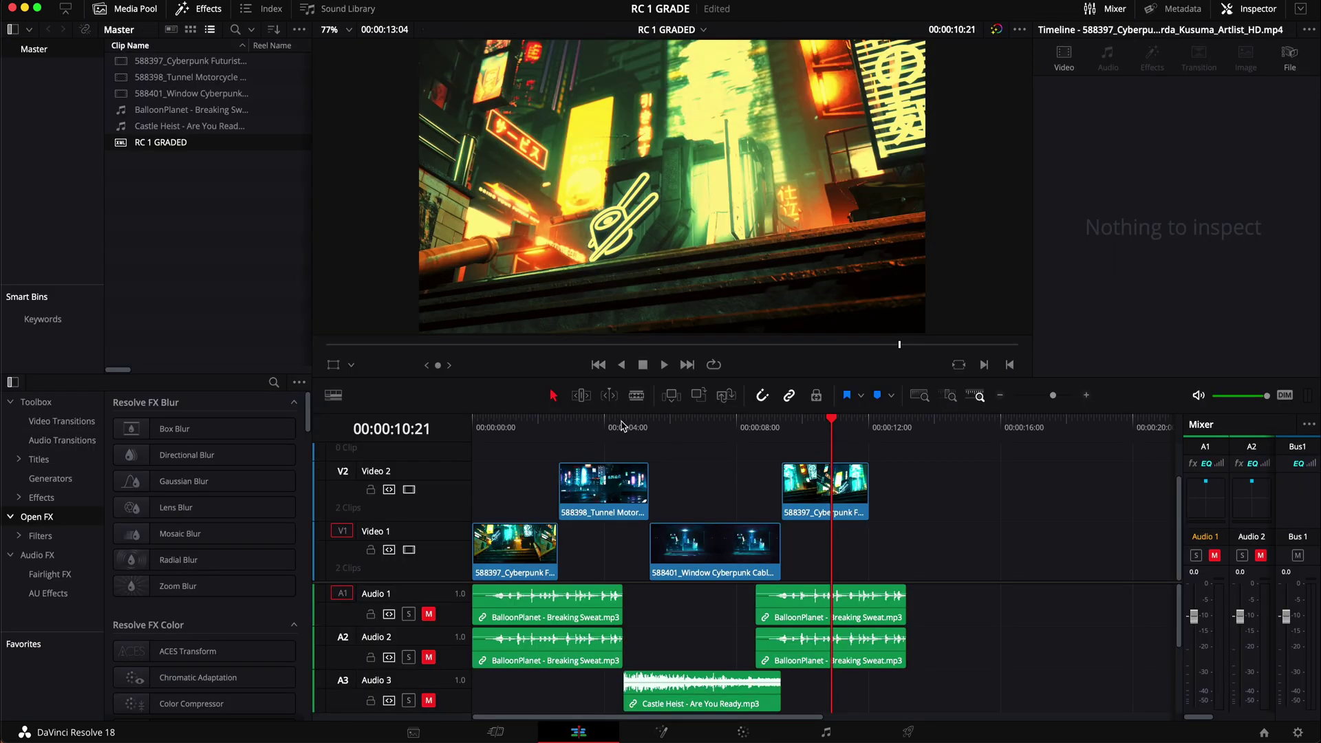
pyautogui.moveTo(621, 426); pyautogui.dragTo(528, 451)
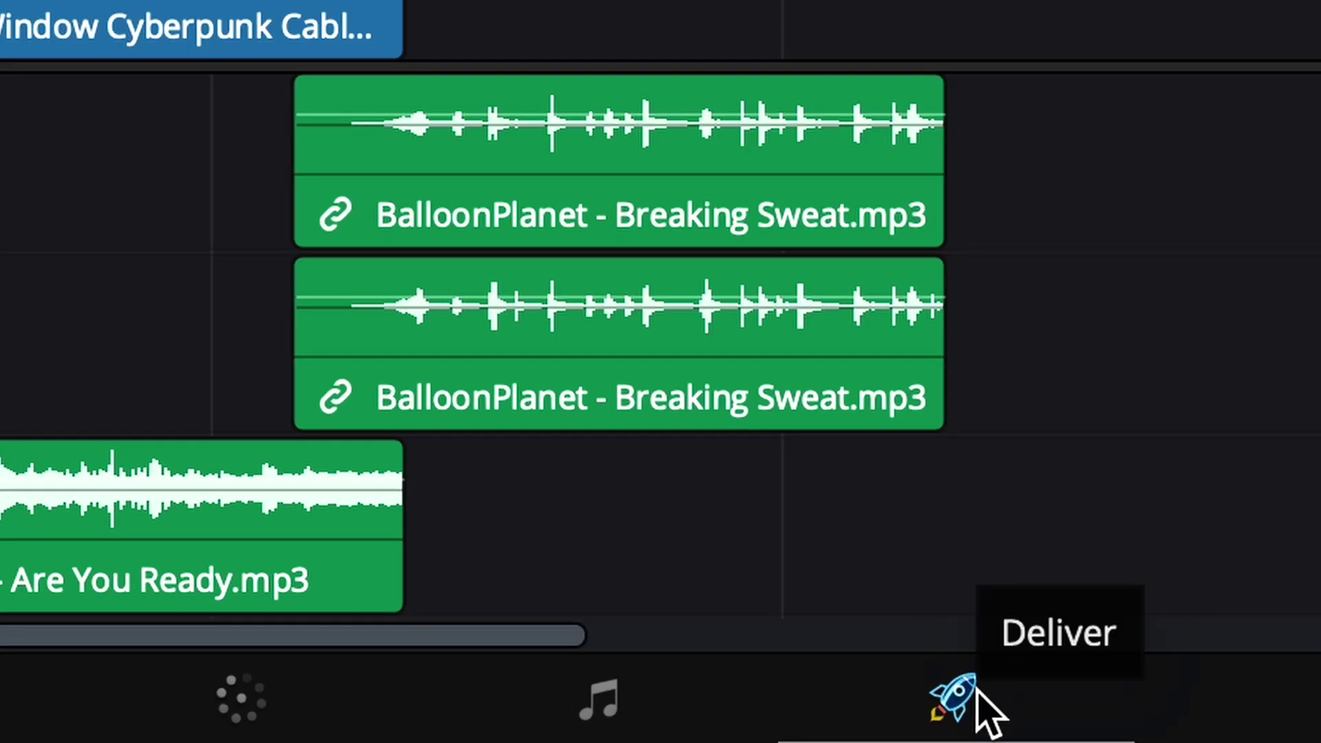
# Step: Pick the Premiere XML render preset, keeping SourceName file names and the Apple ProRes 422 HQ codec
pyautogui.click(977, 682)
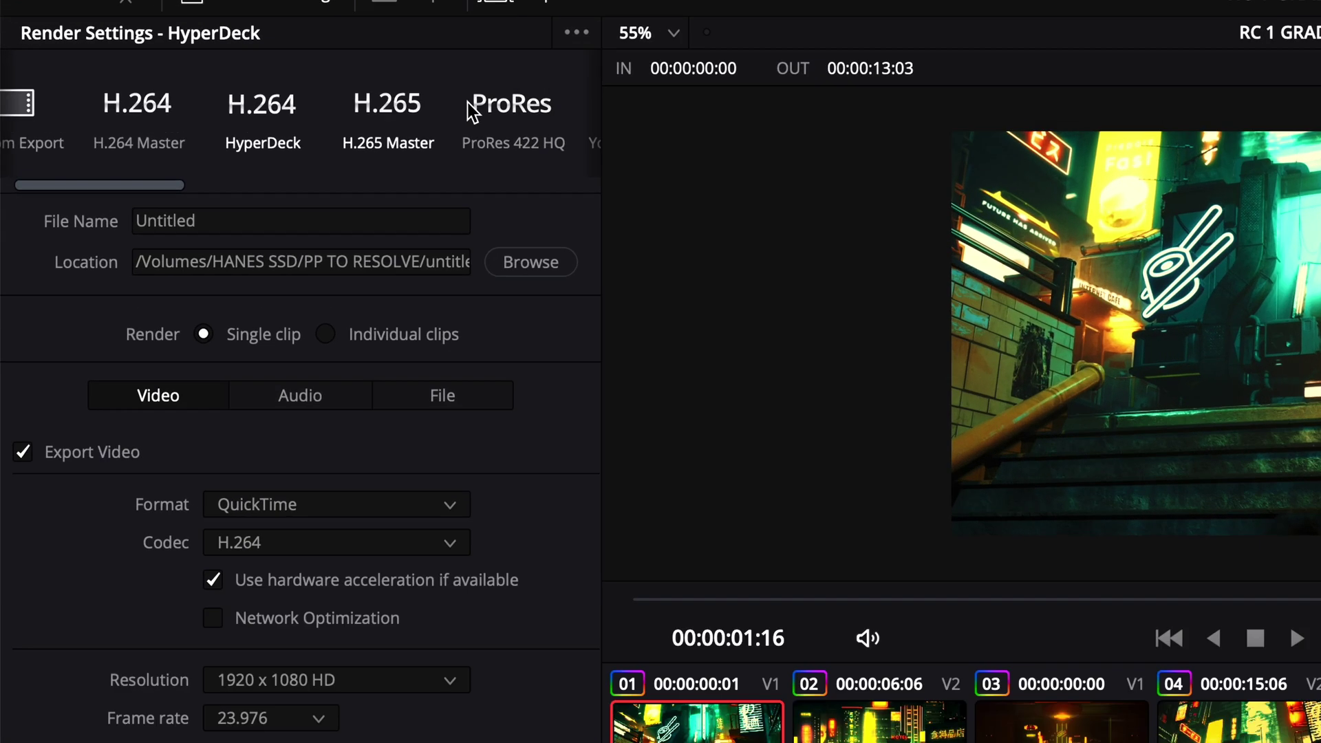
pyautogui.hscroll(8, 242, 67)
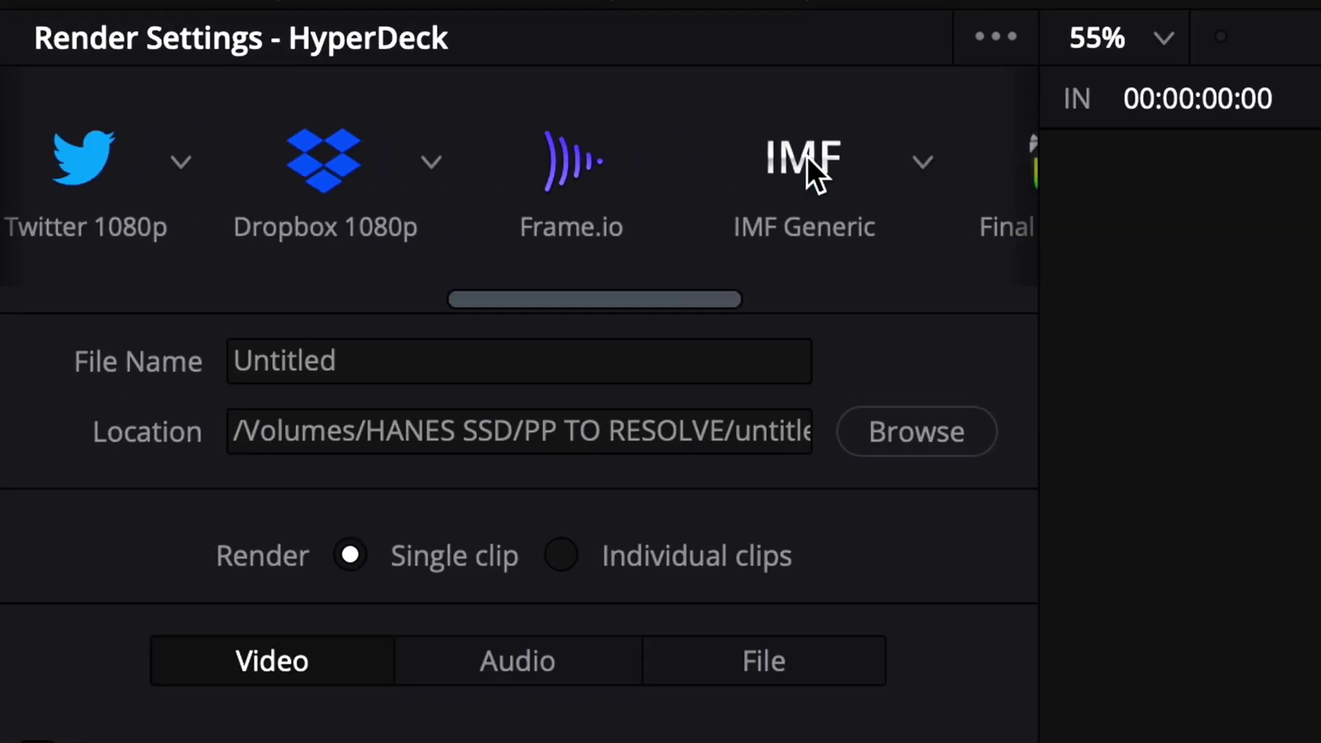
pyautogui.hscroll(6, 809, 158)
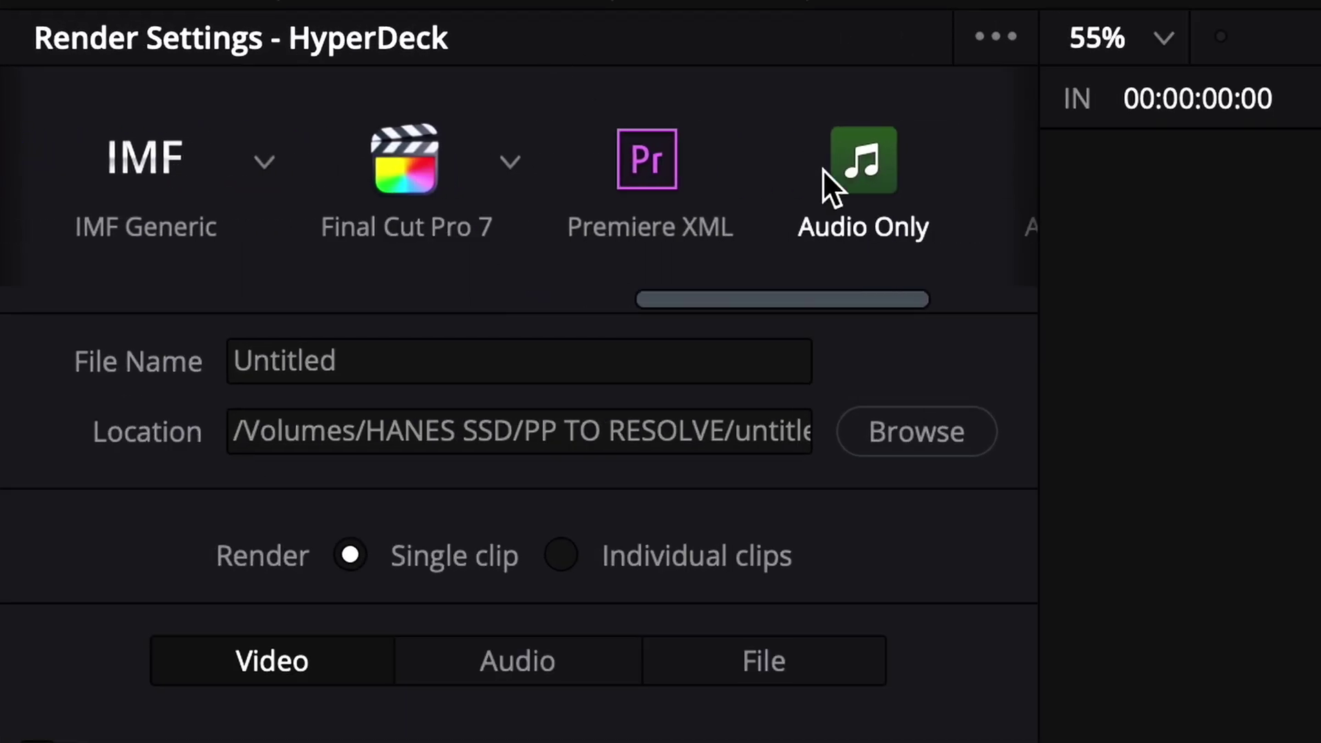
pyautogui.click(664, 145)
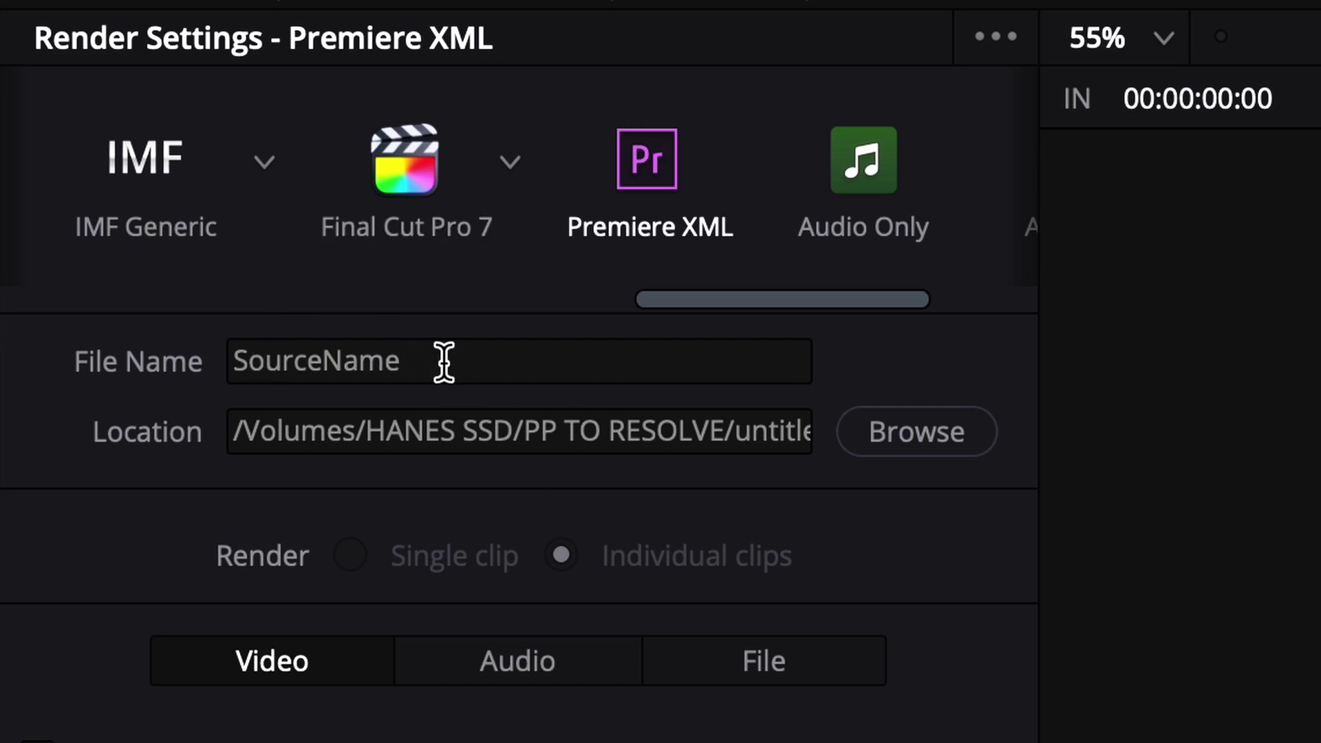
pyautogui.moveTo(445, 360); pyautogui.dragTo(231, 360)
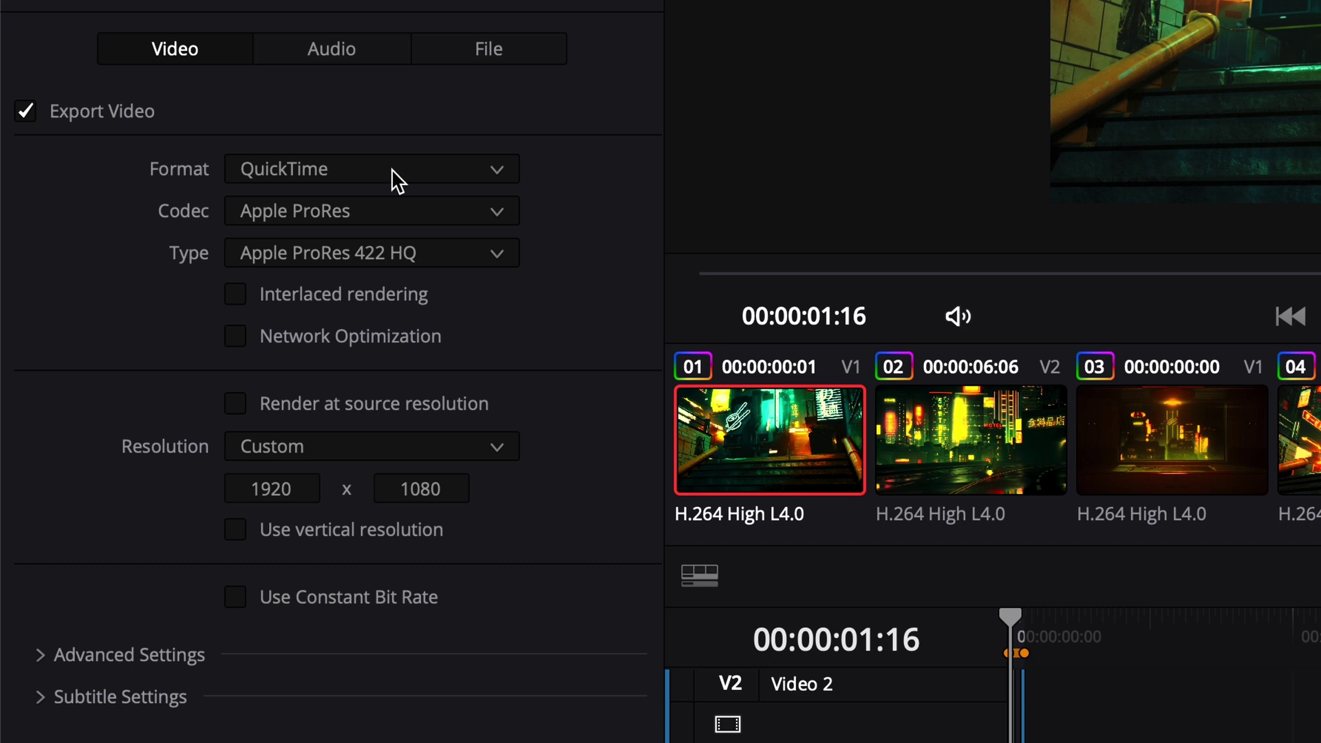
pyautogui.click(464, 211)
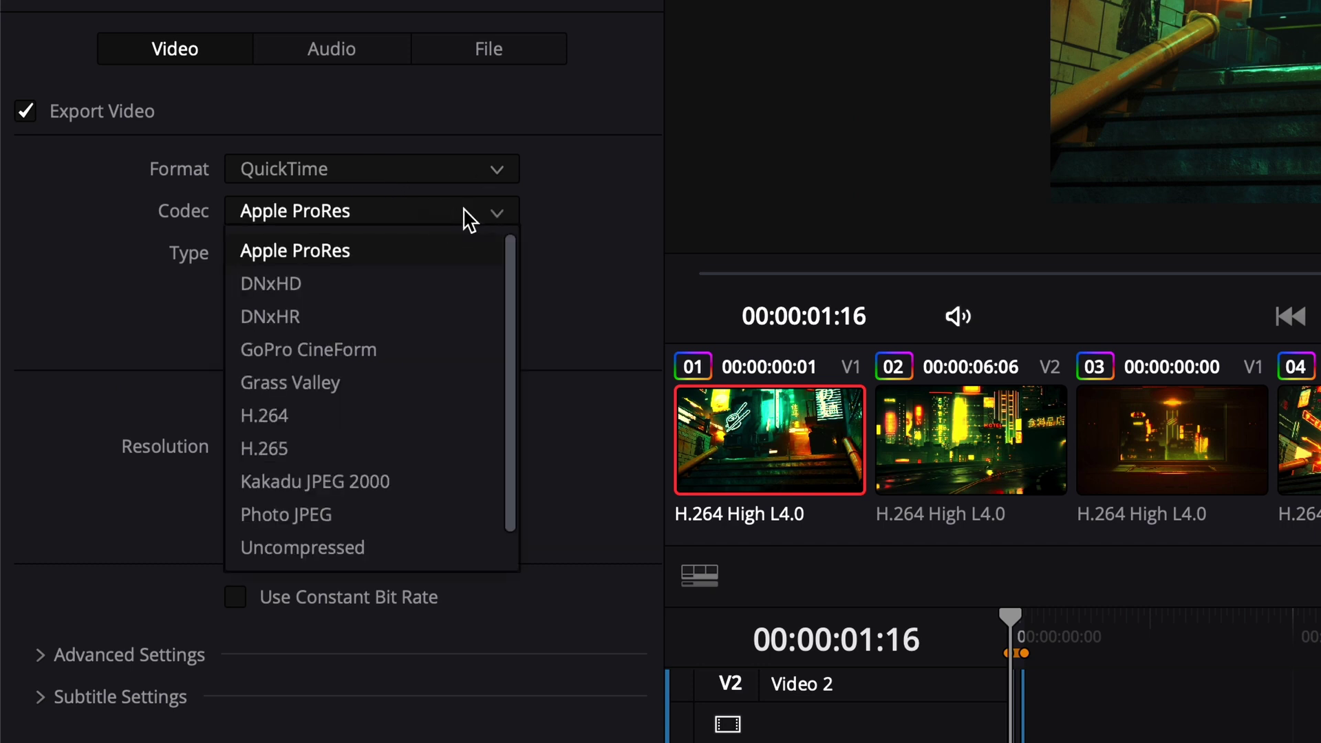
pyautogui.click(608, 213)
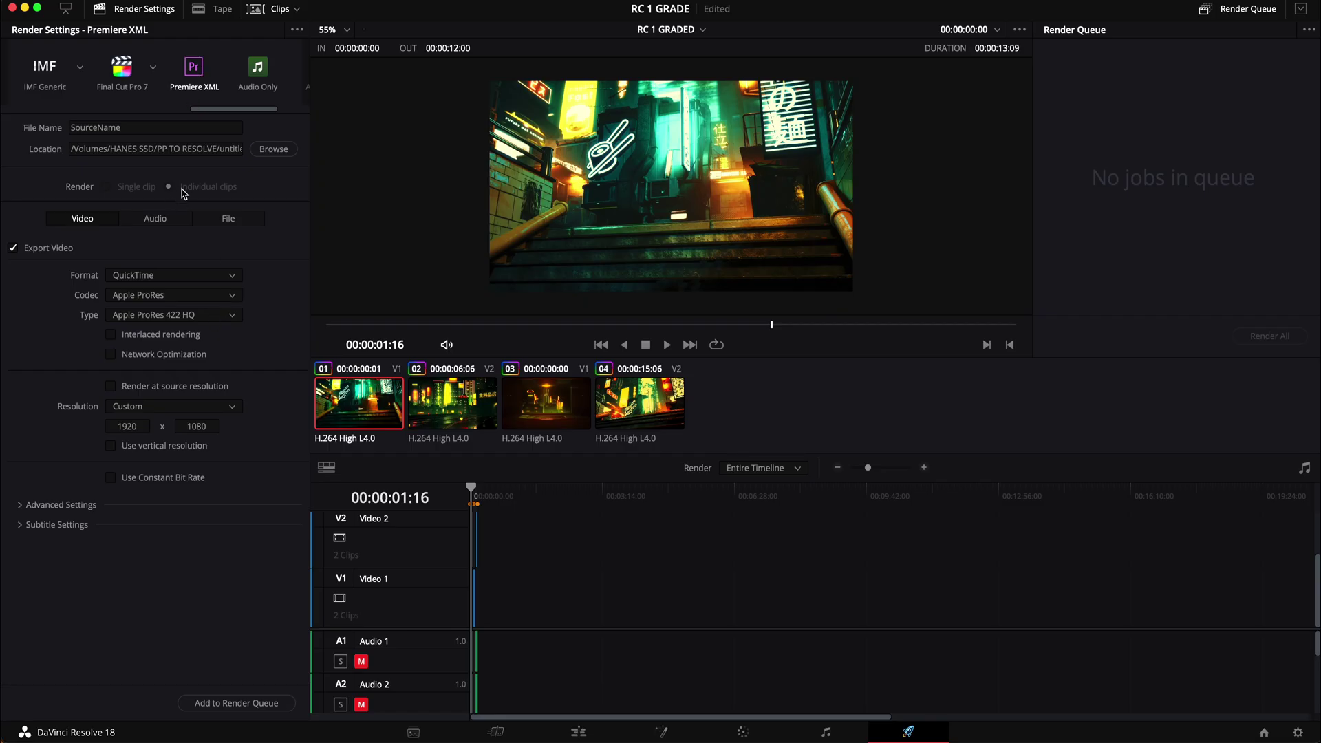
# Step: Queue the RC 1 GRADED Premiere XML job and run Render All until Job 1 completes
pyautogui.click(258, 703)
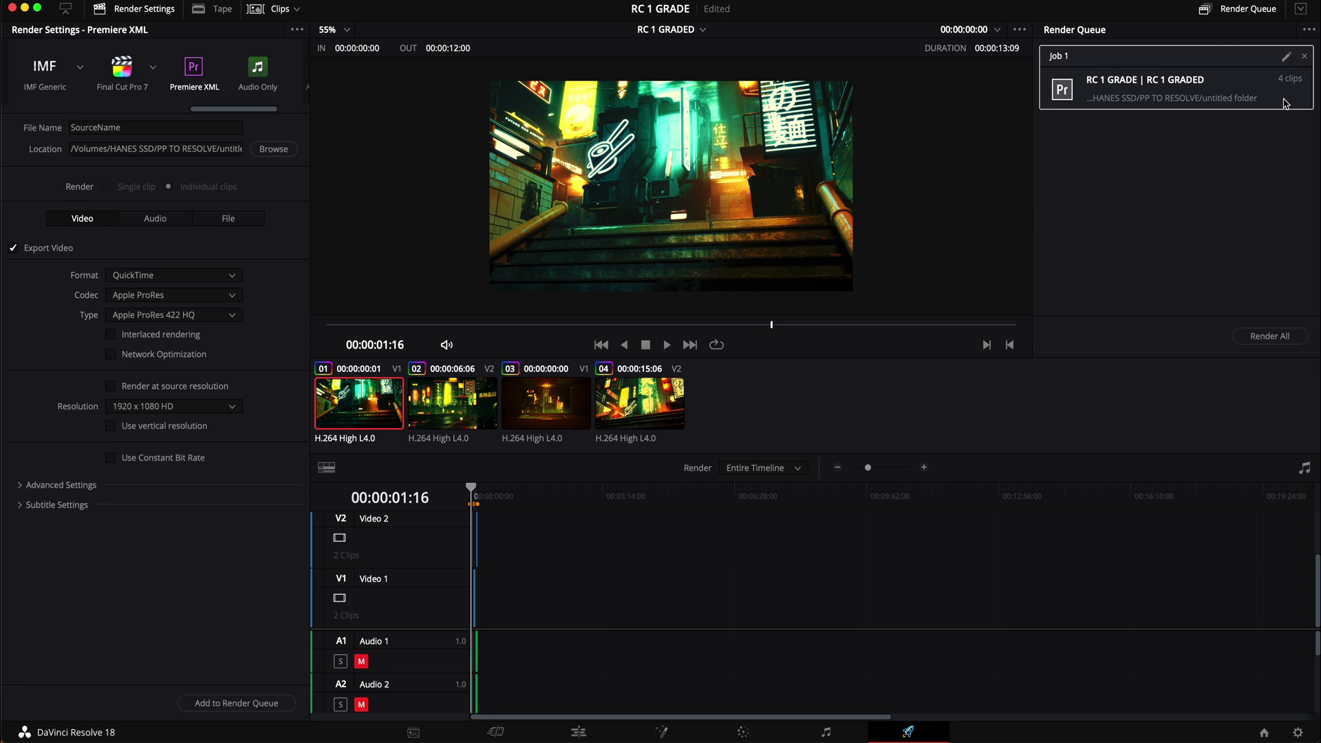
pyautogui.click(1267, 337)
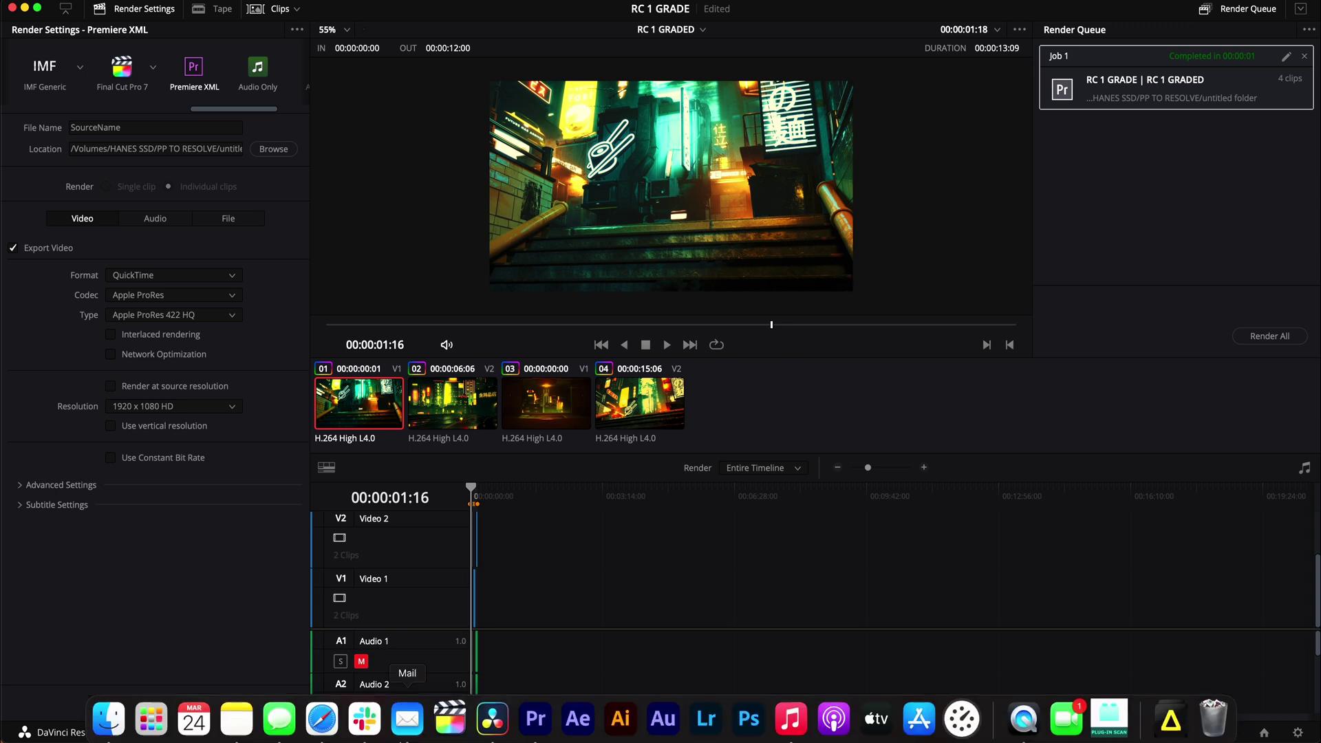
# Step: Back in Premiere Pro, add a project bin named GRADED and open it in its own panel
pyautogui.click(541, 714)
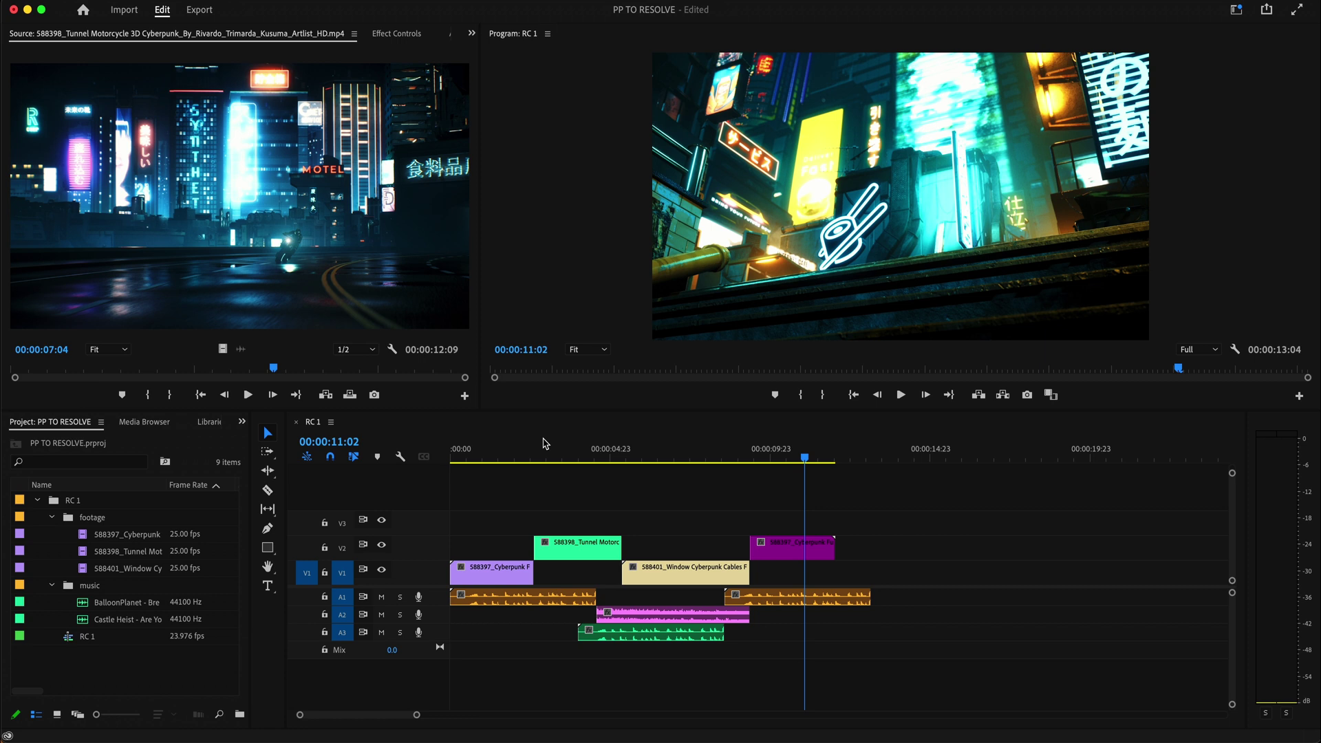
pyautogui.click(99, 676)
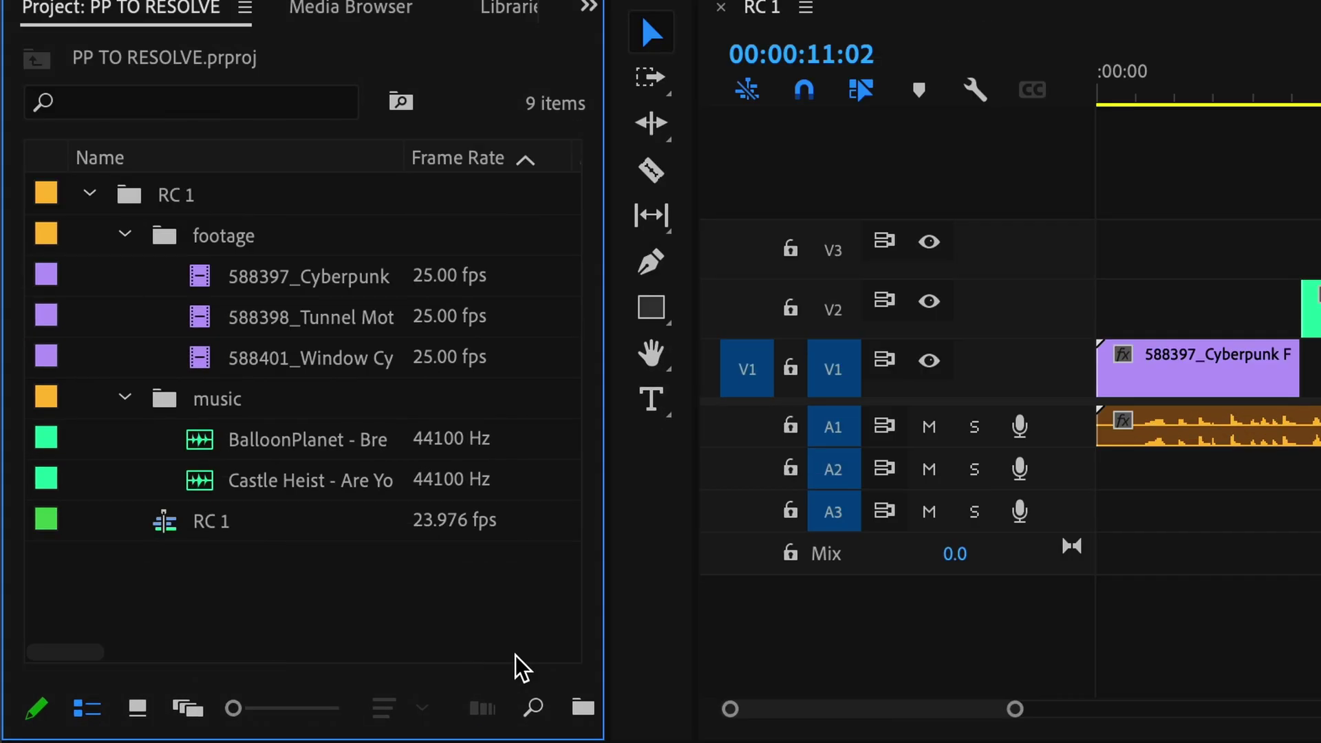
pyautogui.click(239, 714)
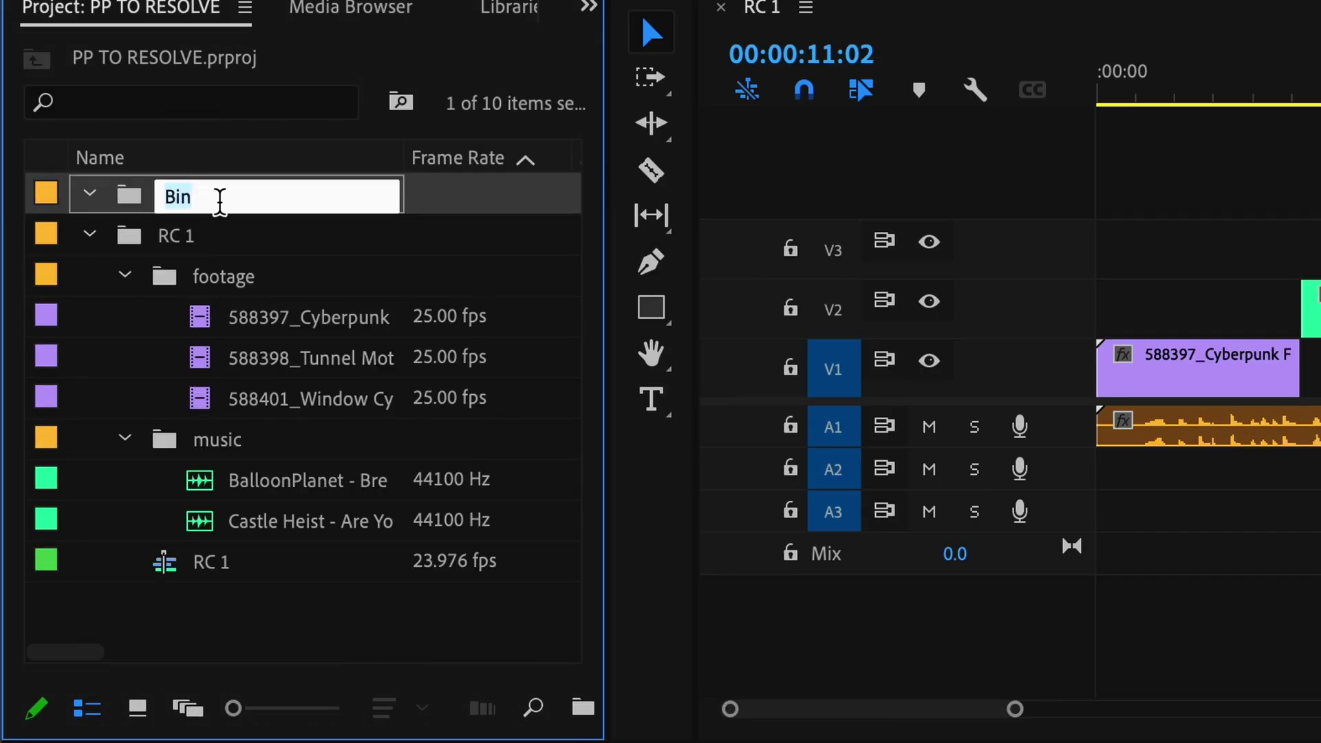
pyautogui.write('GRADED')
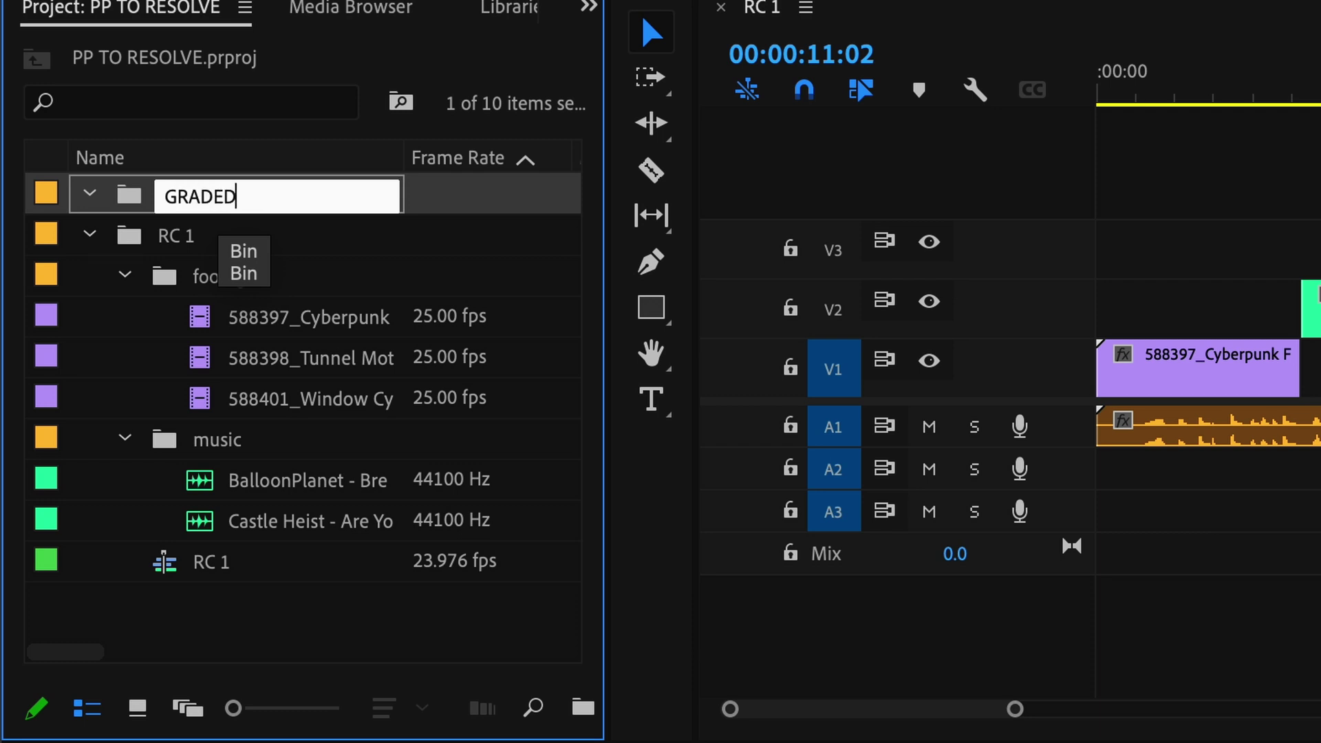
pyautogui.press('Return')
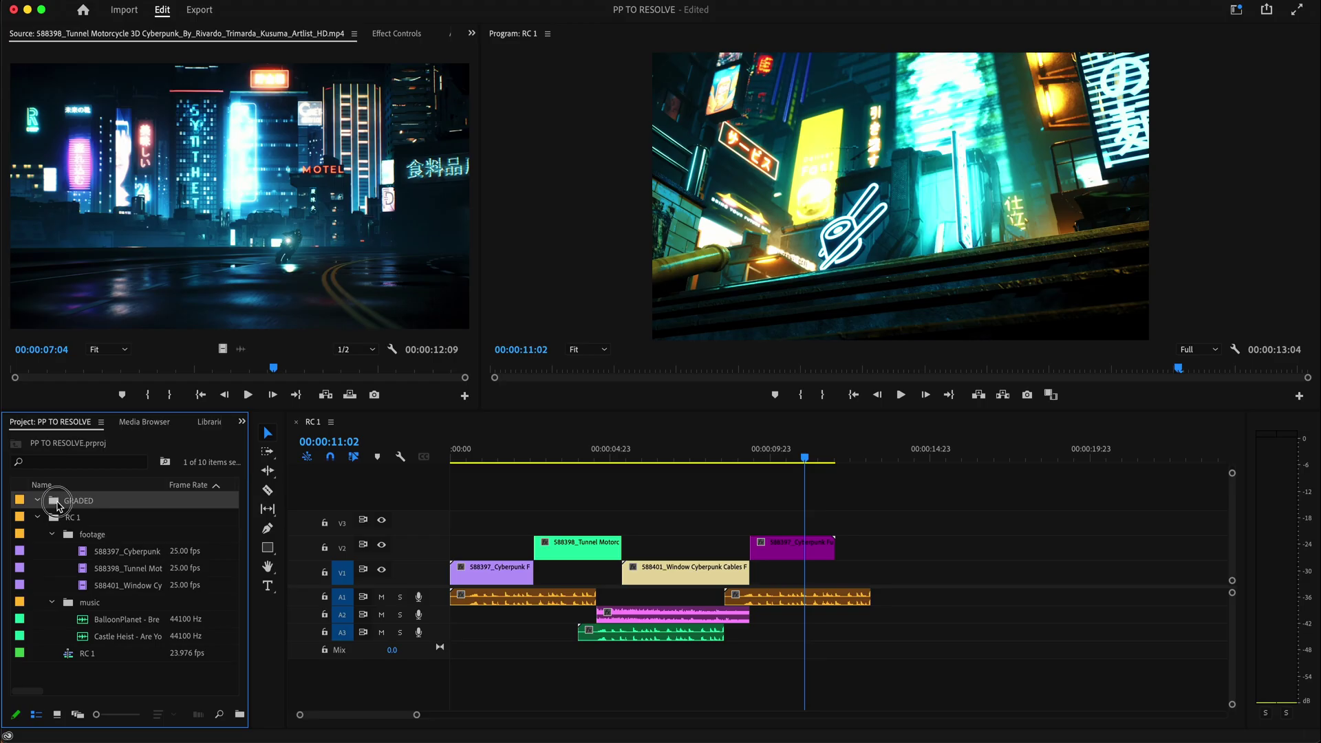
pyautogui.doubleClick(128, 194)
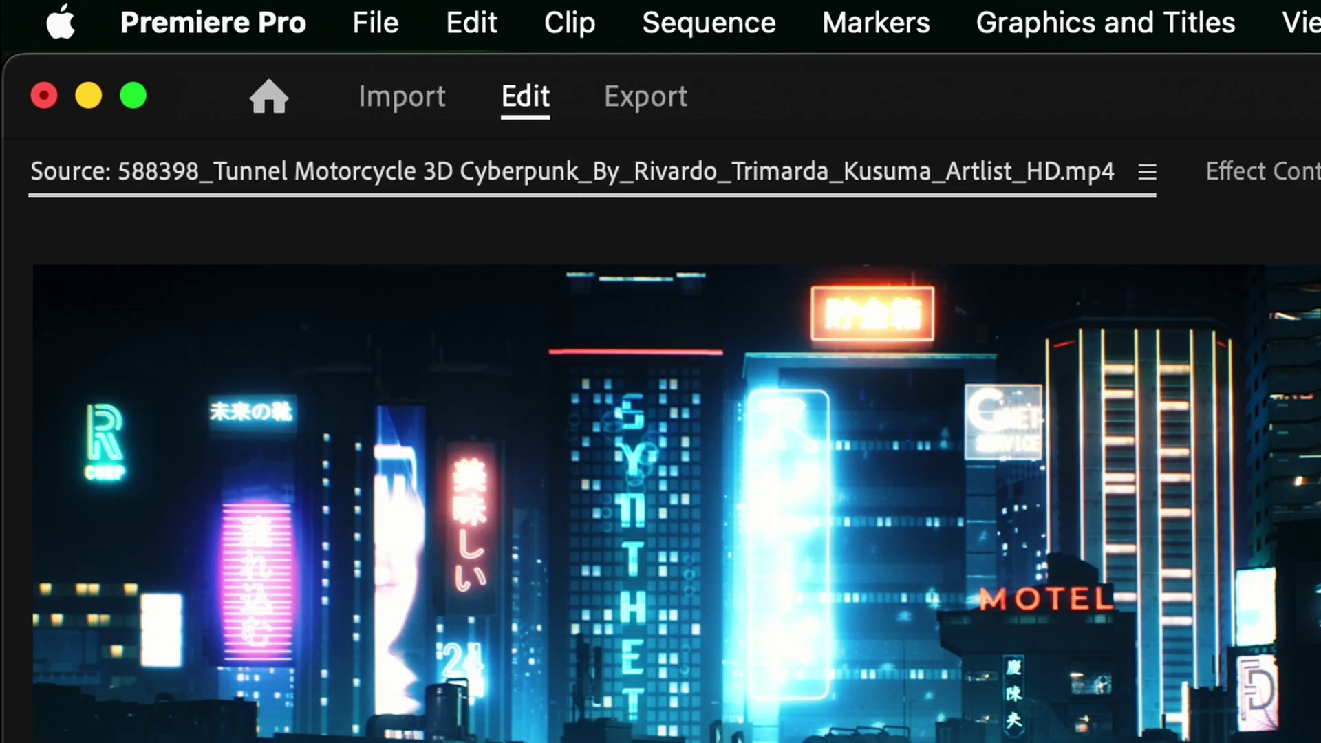
# Step: Import the RC 1 GRADED XML from the untitled exports folder into the GRADED bin
pyautogui.click(376, 23)
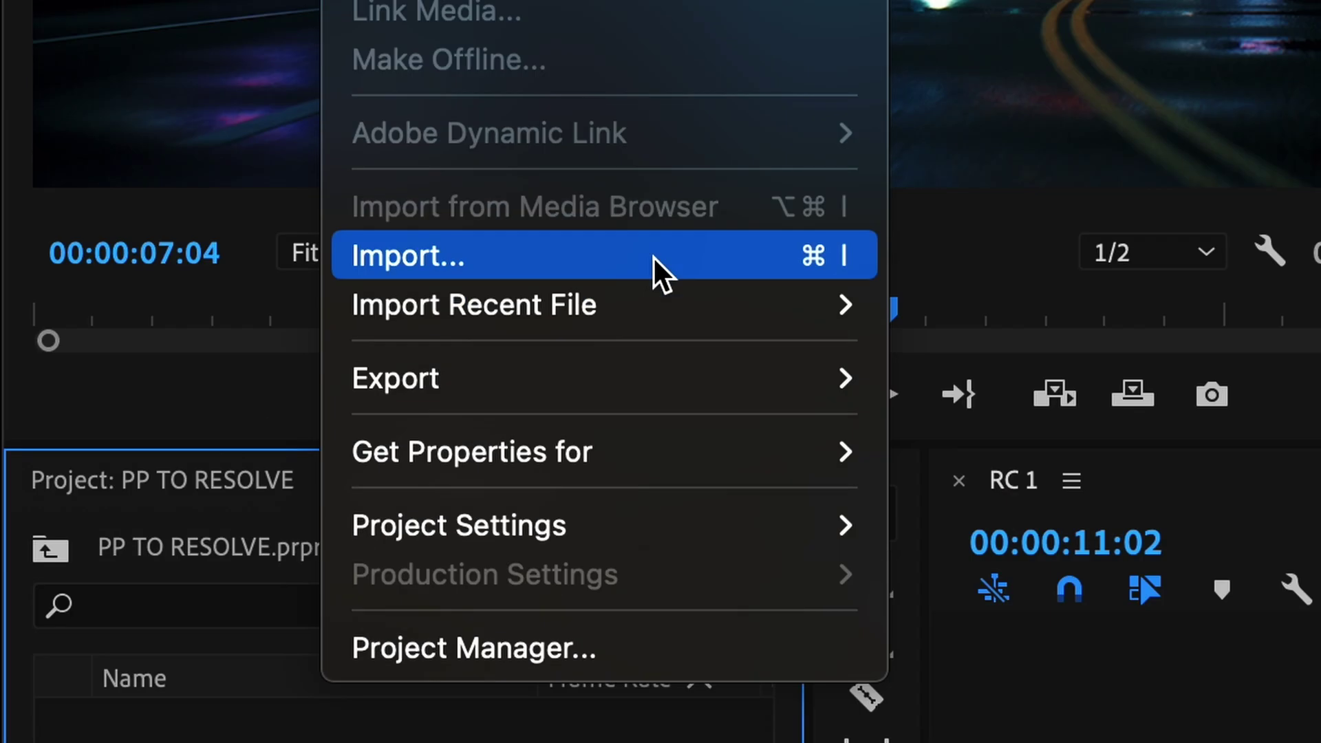
pyautogui.click(654, 257)
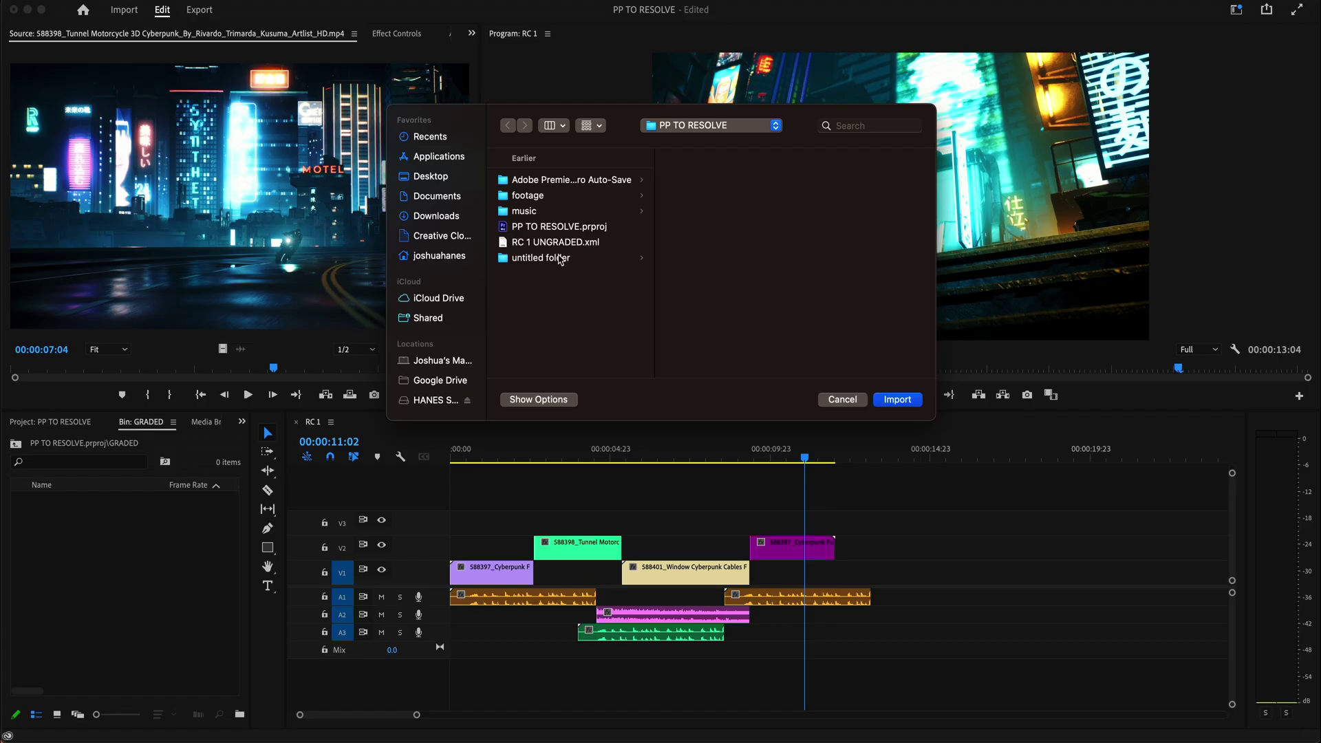
pyautogui.click(561, 260)
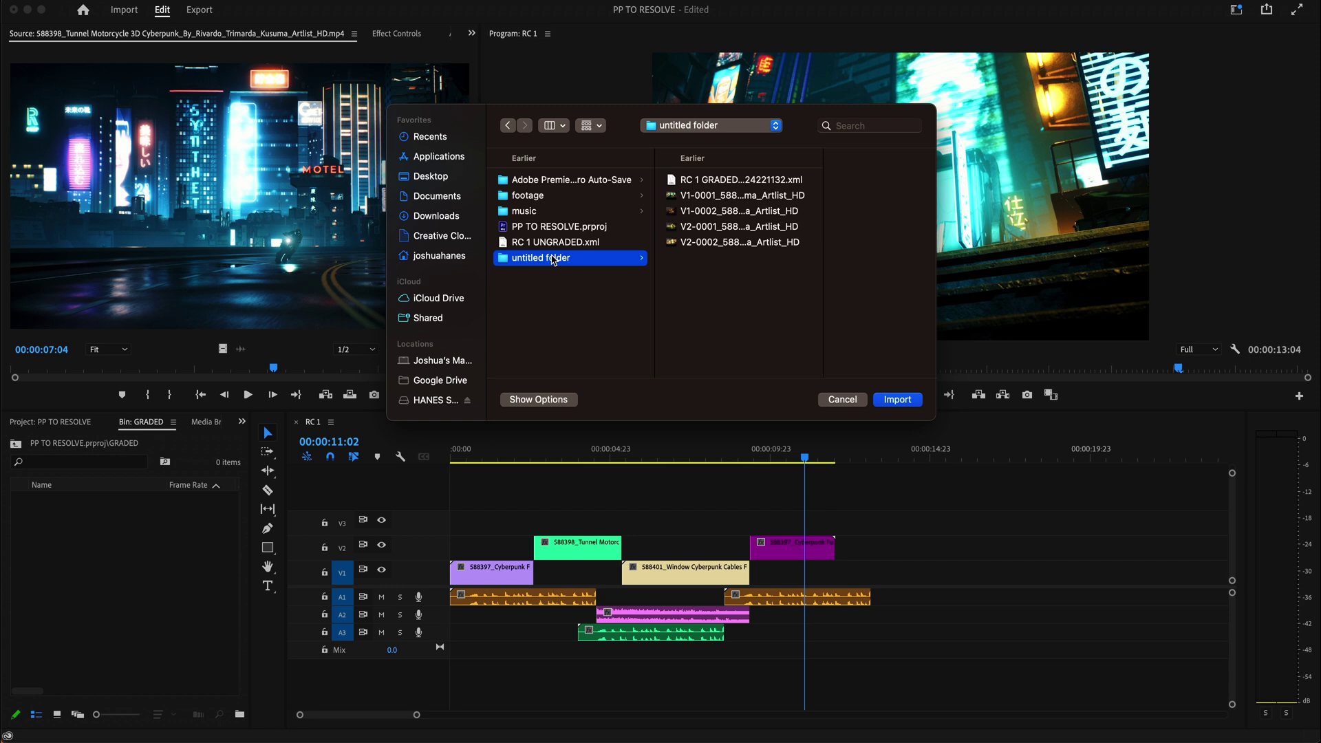
pyautogui.click(722, 182)
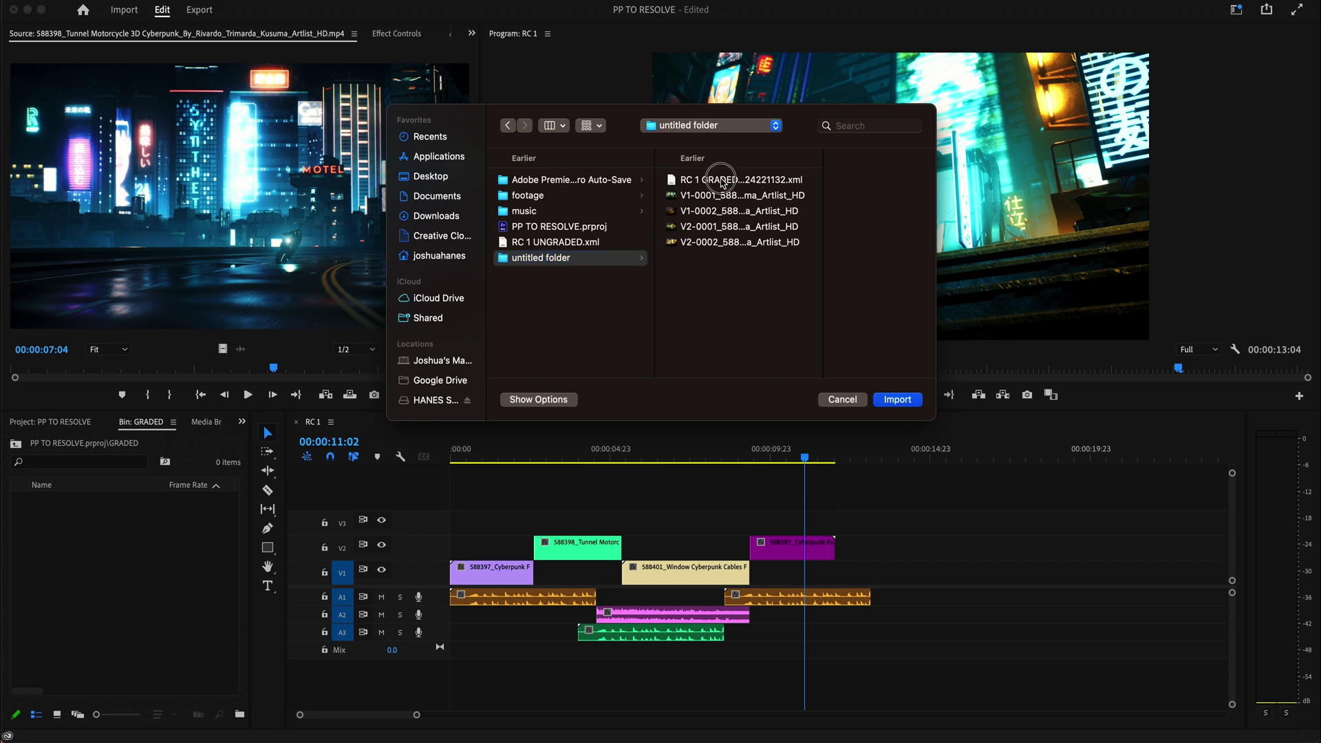
pyautogui.click(893, 401)
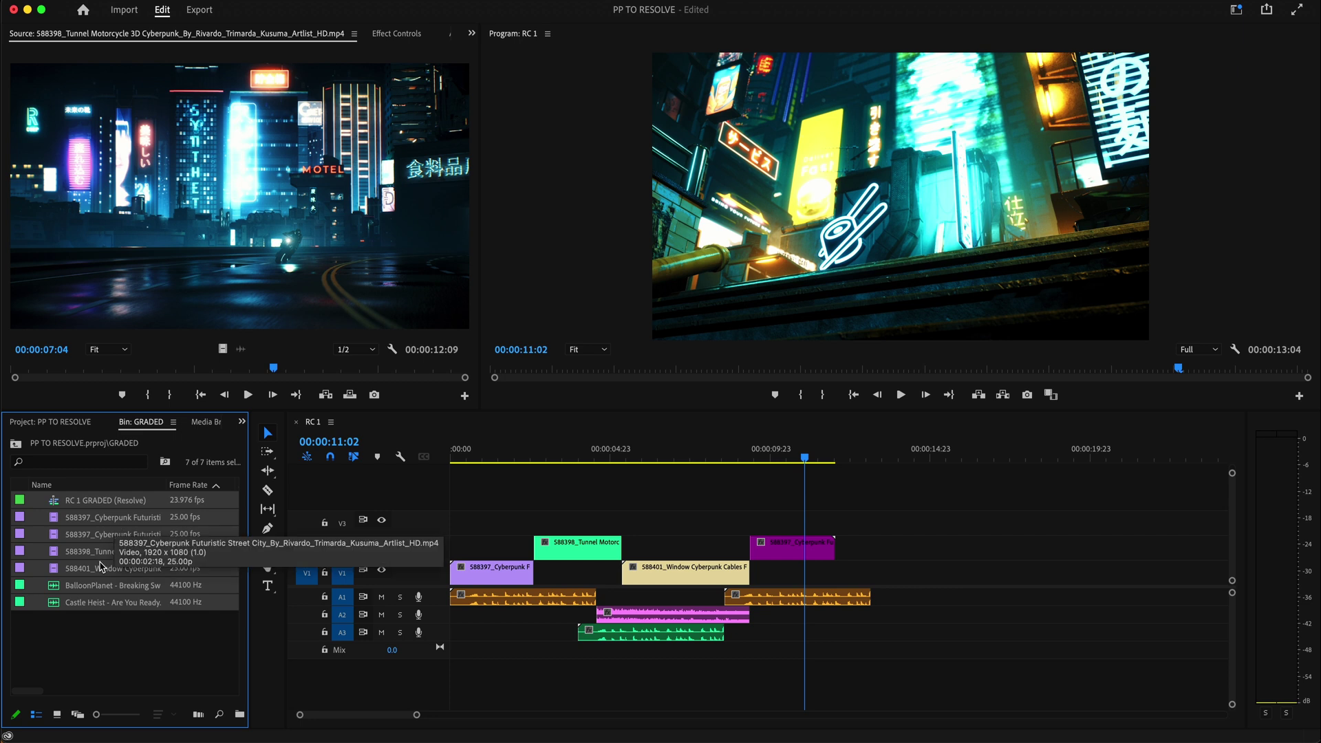
pyautogui.click(117, 630)
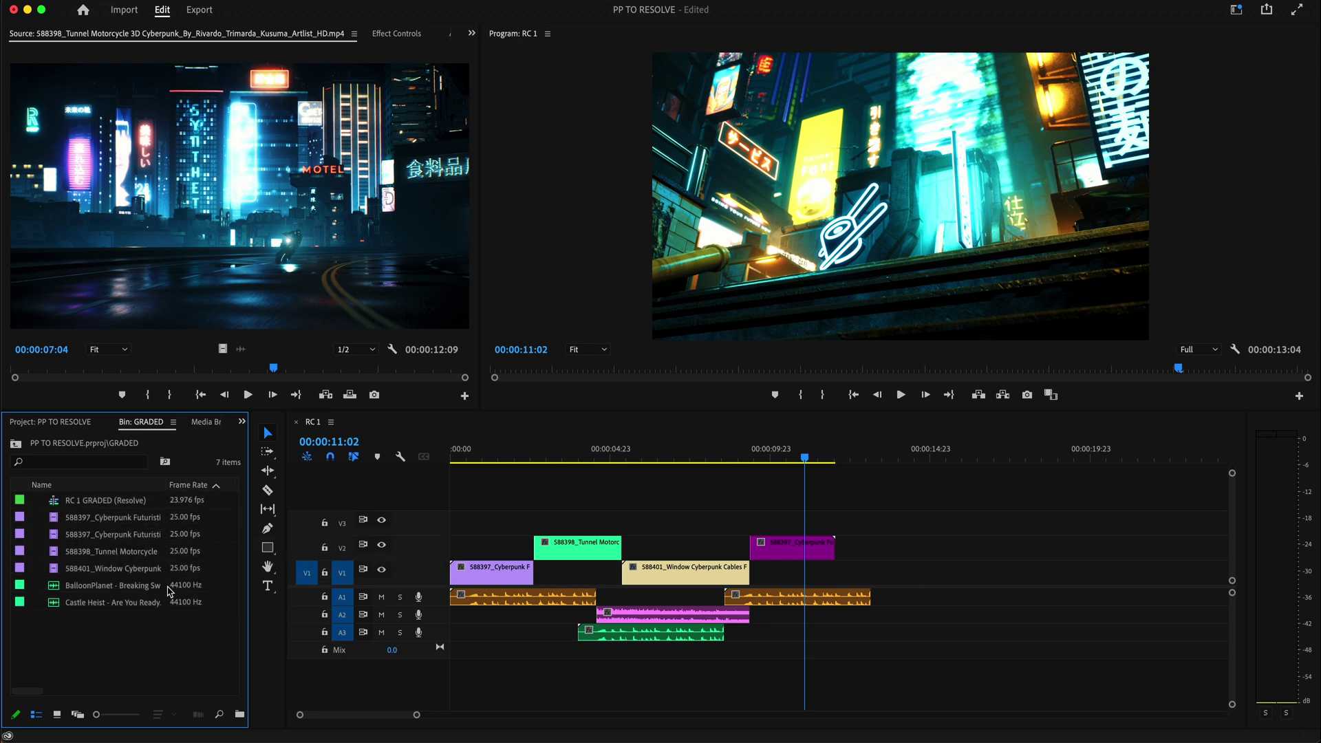
# Step: Open RC 1 GRADED (Resolve), compare it with RC 1, and park the playhead at 00:00:07:03
pyautogui.doubleClick(105, 506)
pyautogui.moveTo(454, 475); pyautogui.dragTo(661, 505)
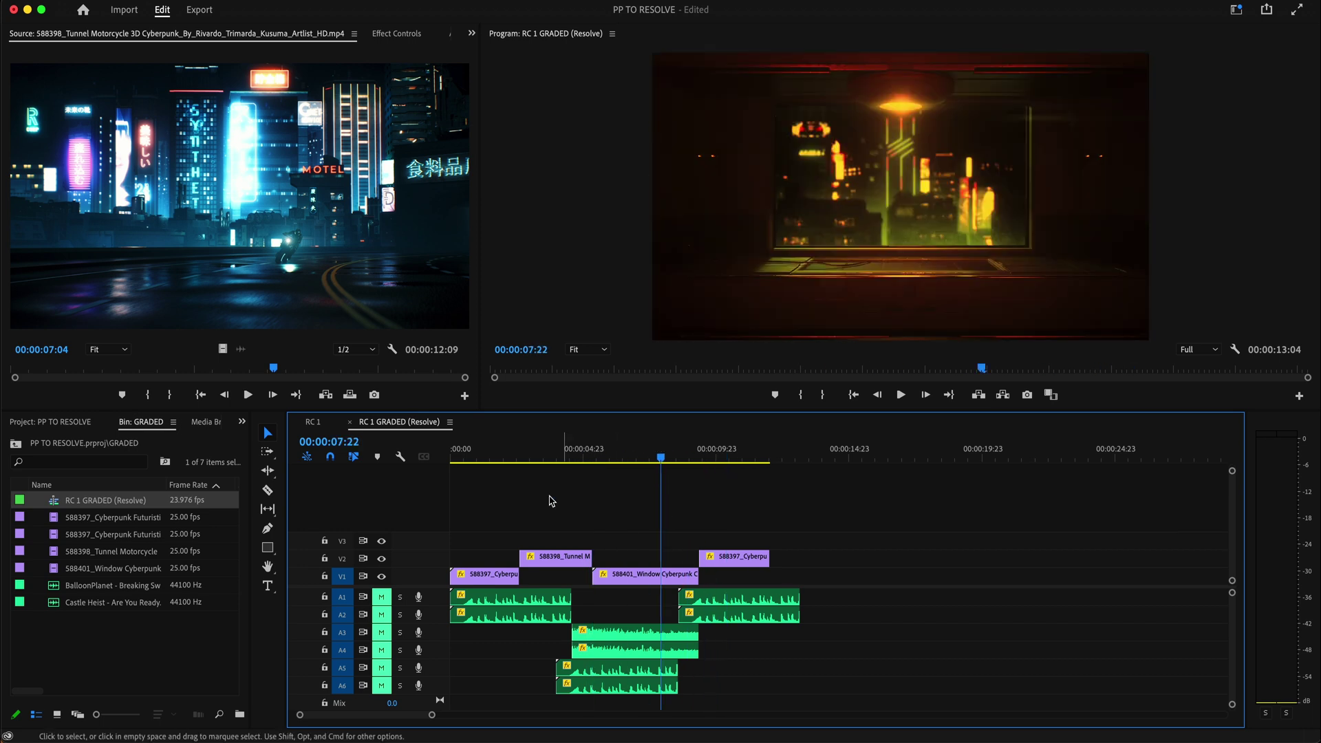
pyautogui.click(314, 423)
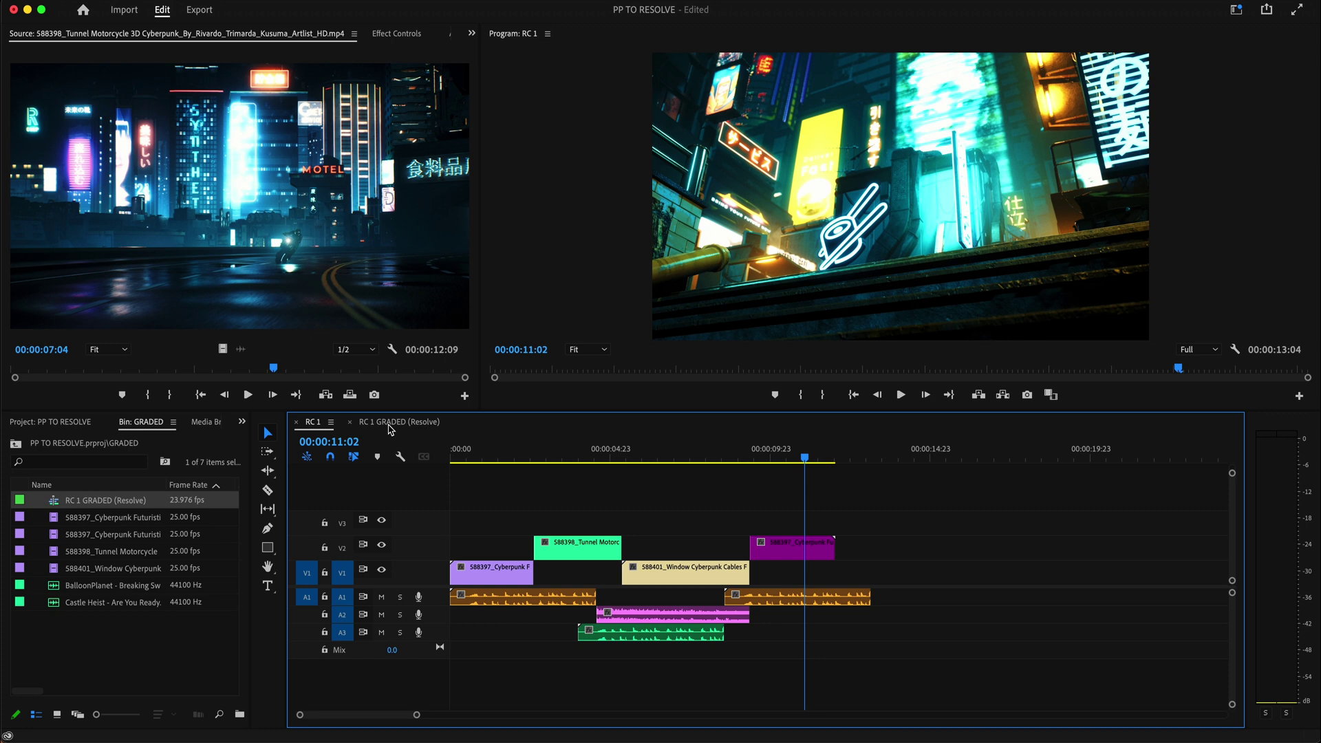
pyautogui.click(390, 423)
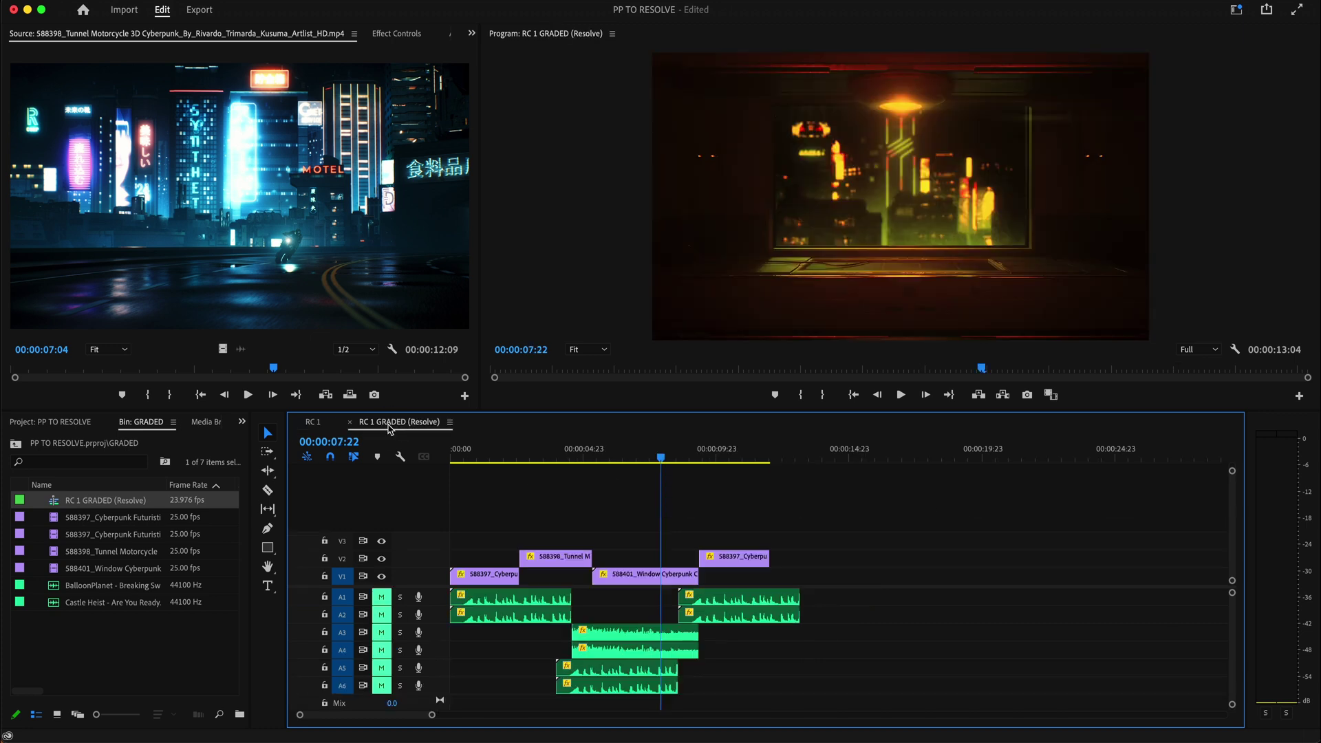
pyautogui.click(311, 425)
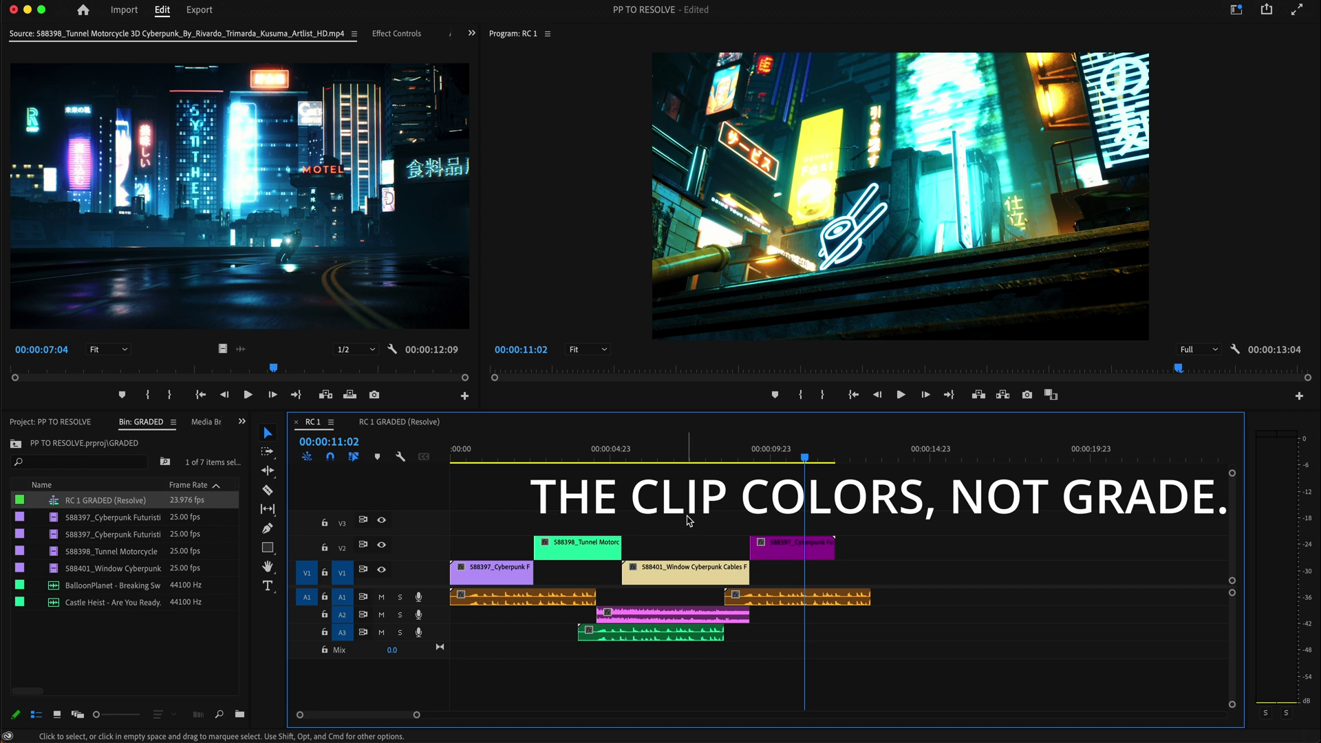
pyautogui.click(410, 423)
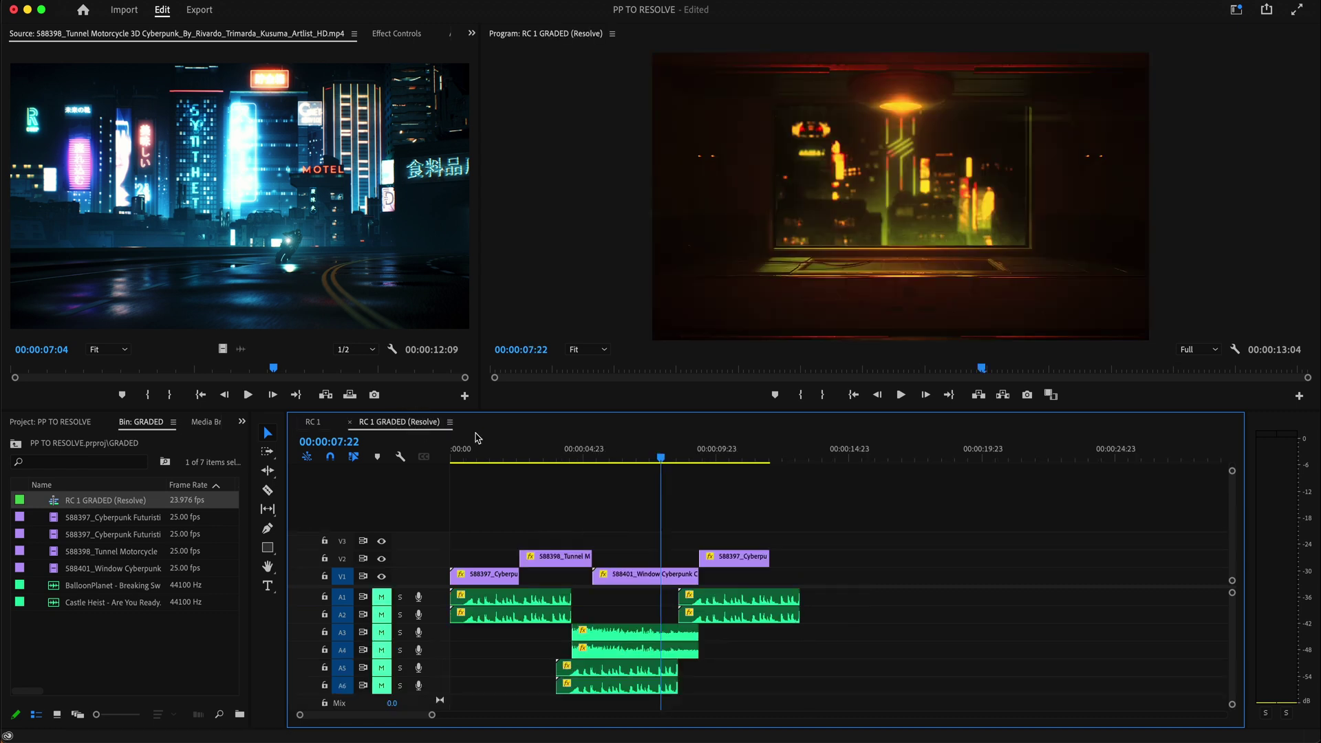
pyautogui.click(646, 458)
pyautogui.moveTo(646, 457); pyautogui.dragTo(639, 458)
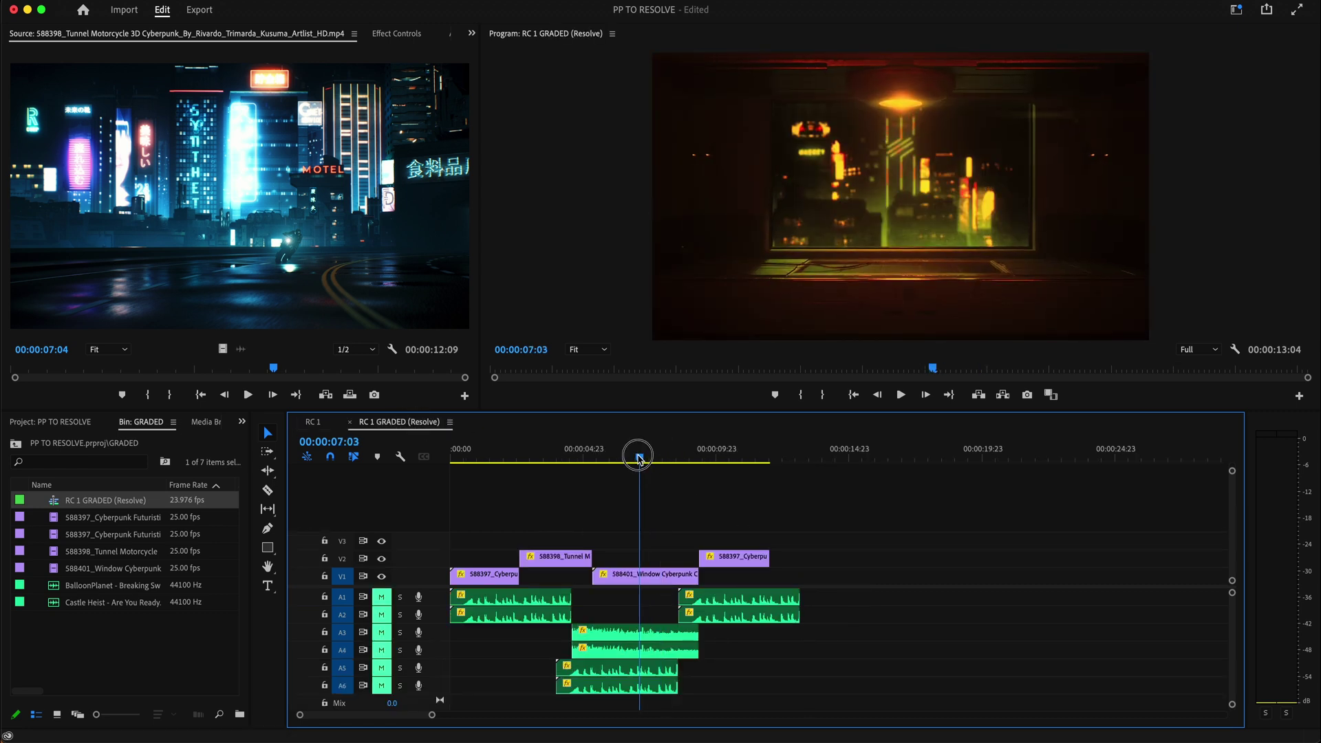
# Step: Compare the graded and original frames around 00:00:05:00–00:00:07:02, checking the 588398 tunnel clip on V2
pyautogui.click(583, 457)
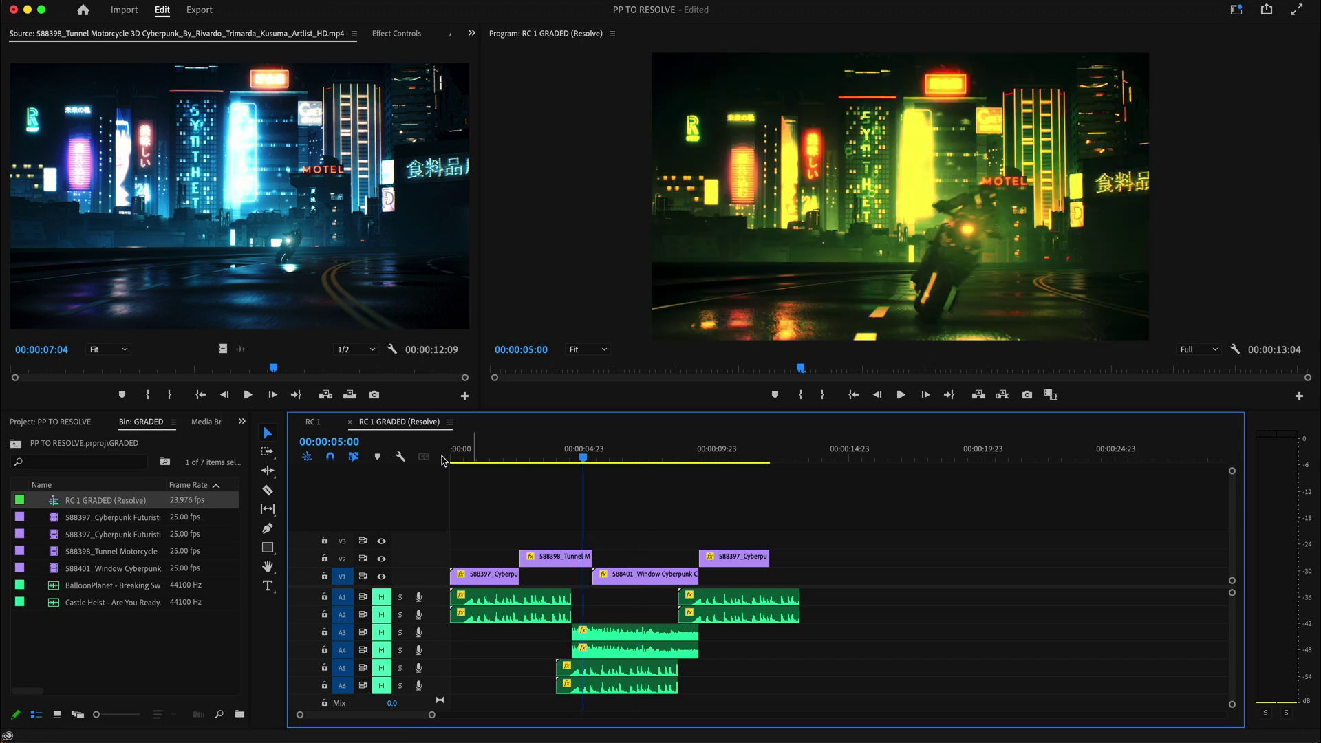
pyautogui.click(324, 425)
pyautogui.moveTo(588, 456); pyautogui.dragTo(665, 465)
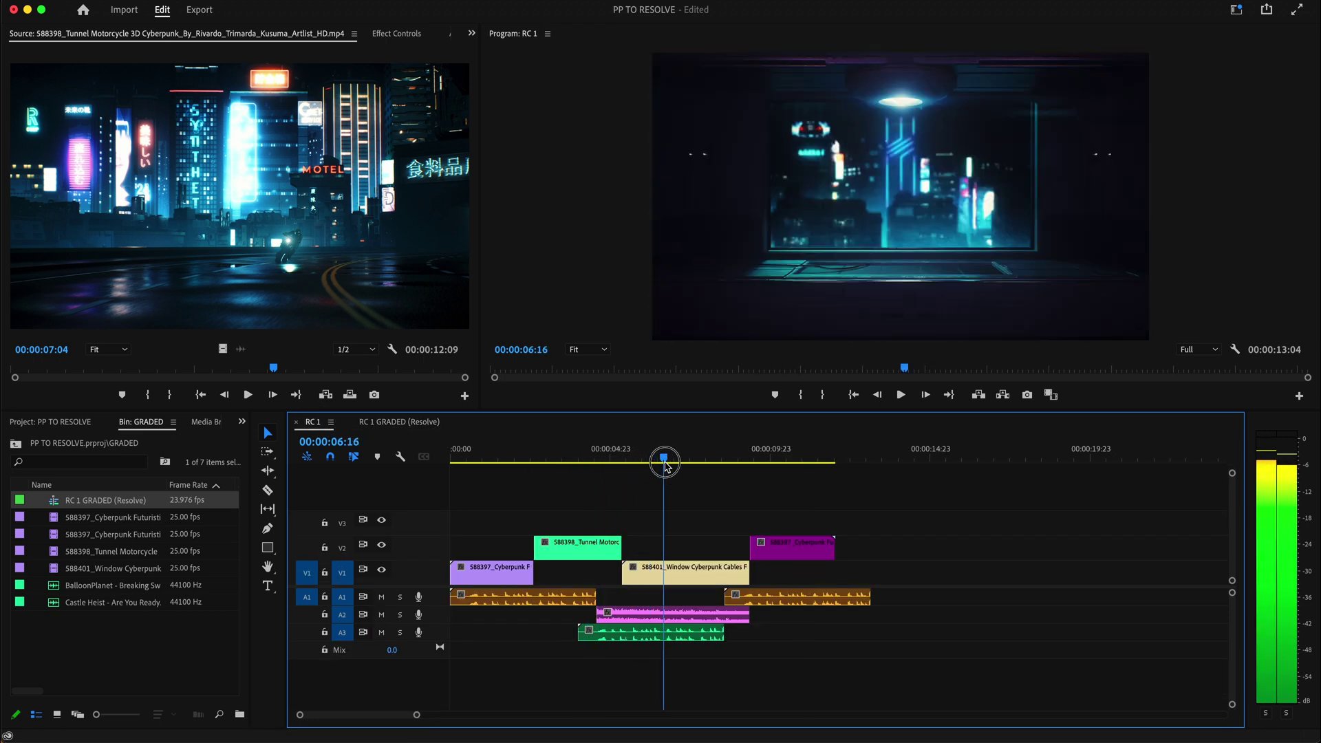
pyautogui.click(385, 421)
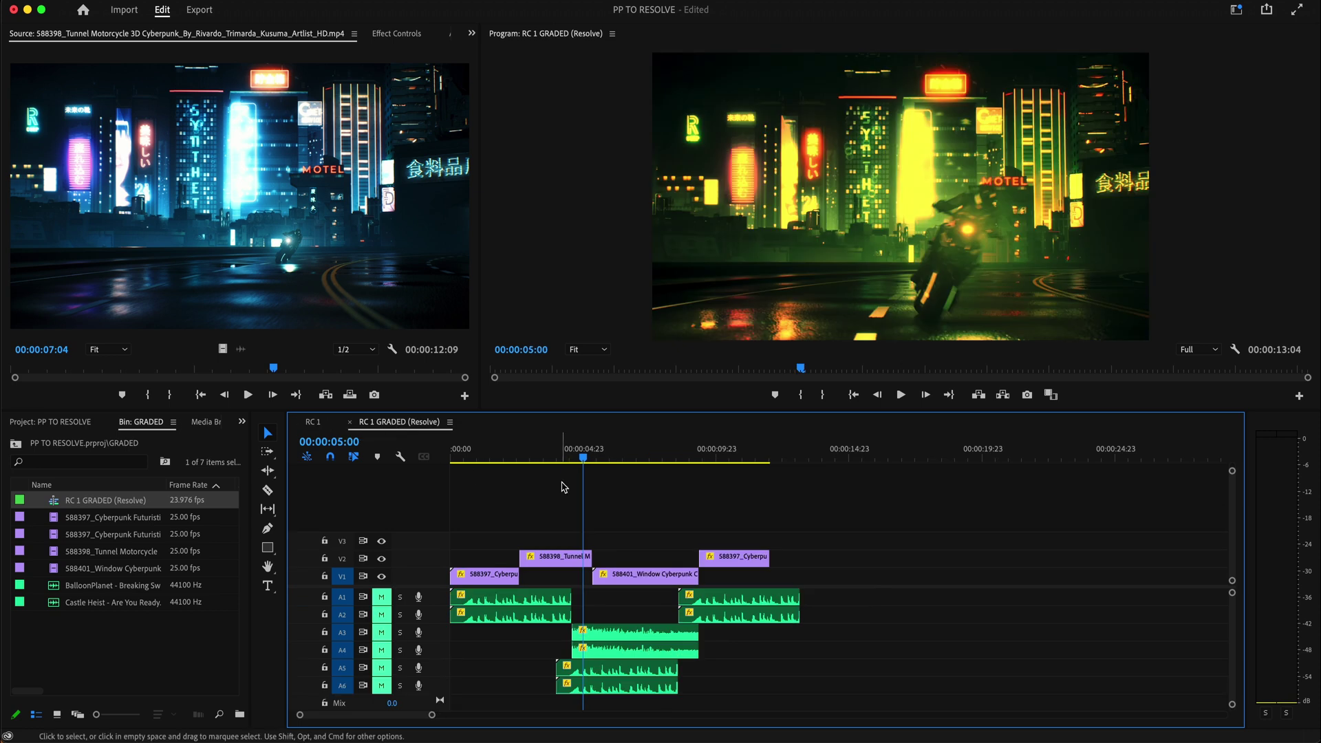
pyautogui.click(556, 560)
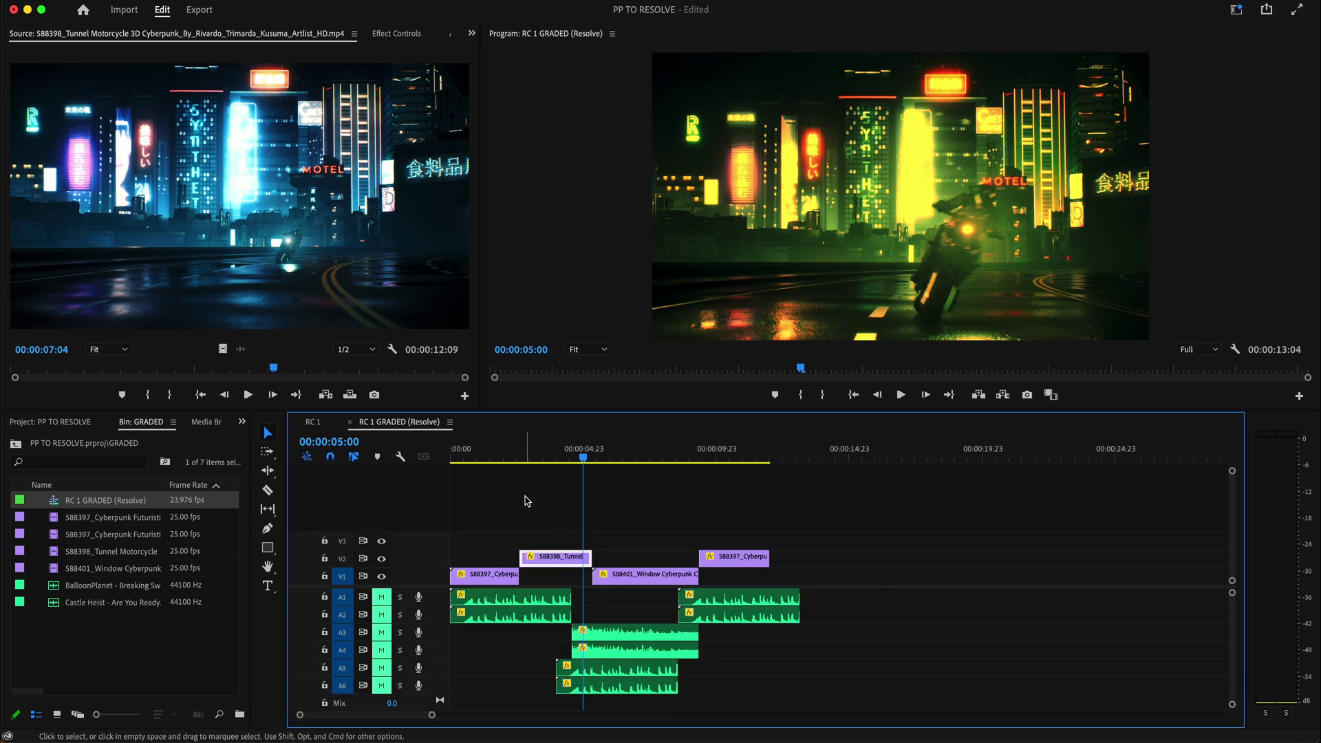
pyautogui.click(322, 428)
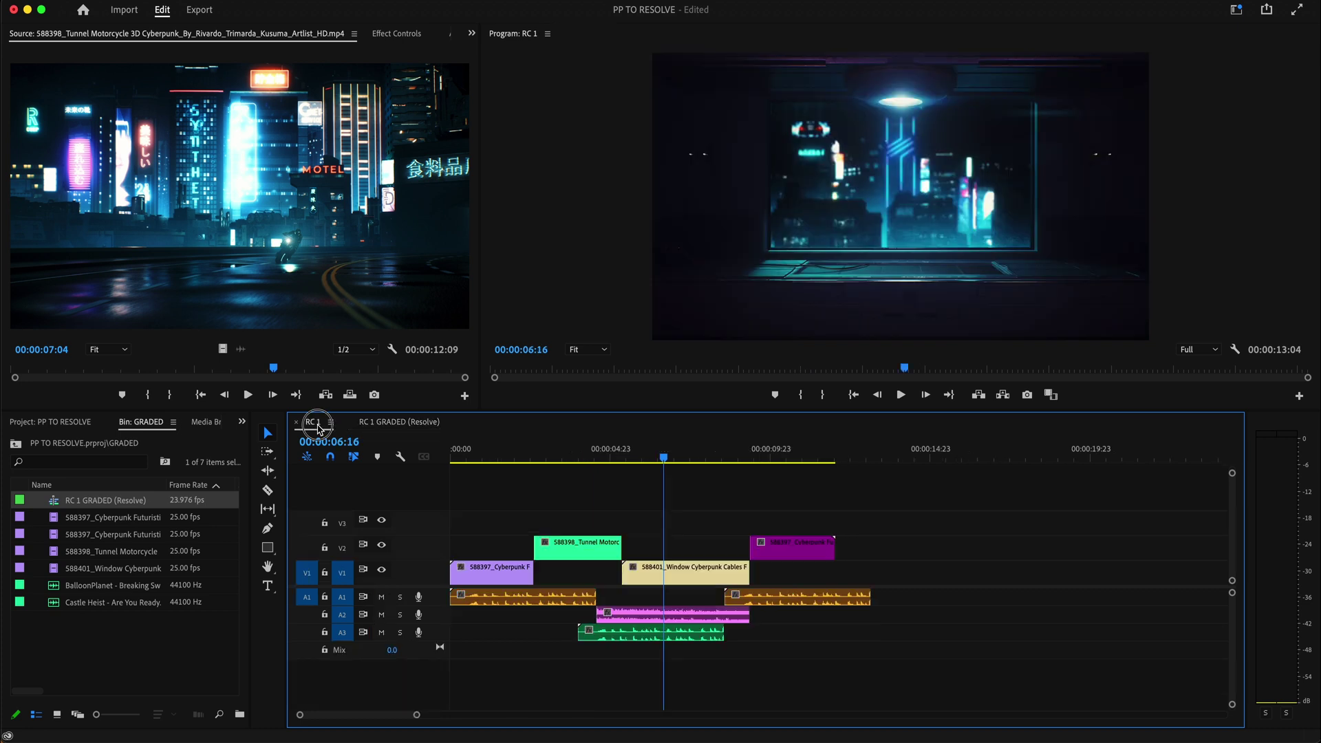
pyautogui.click(392, 423)
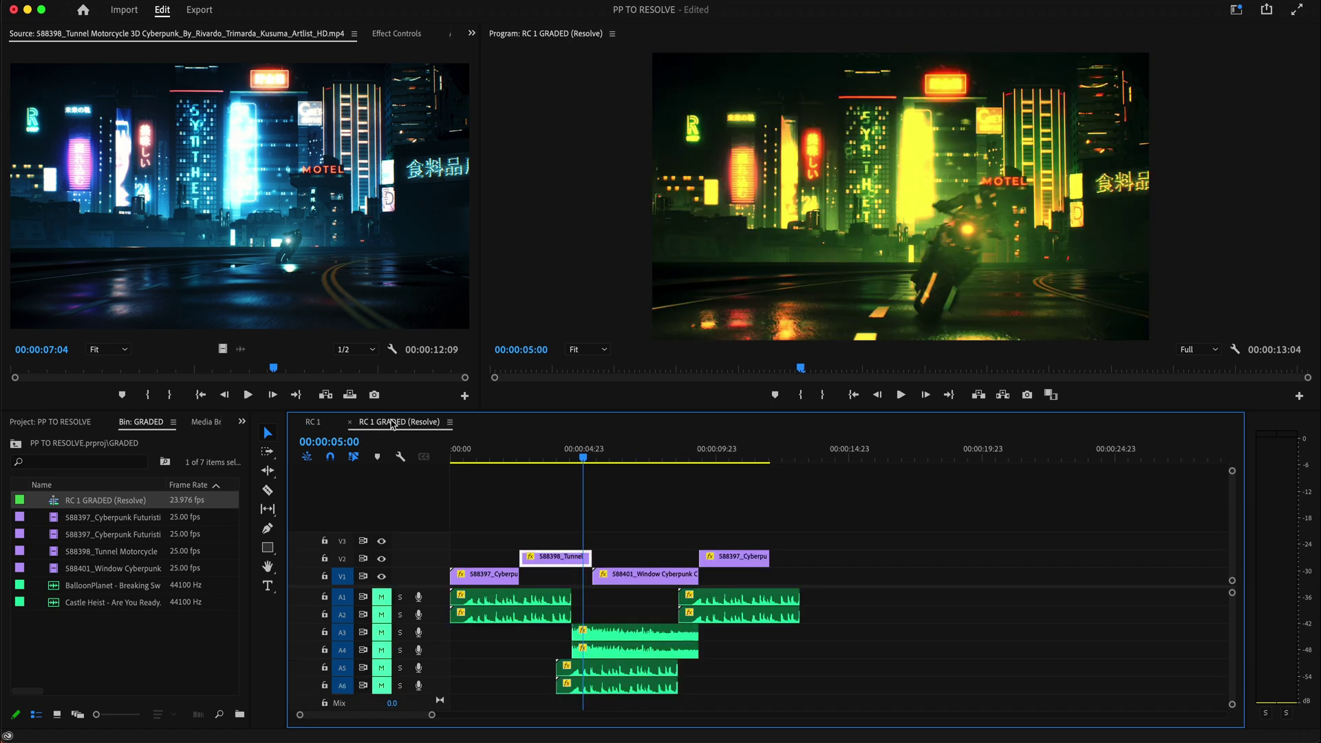
pyautogui.click(639, 454)
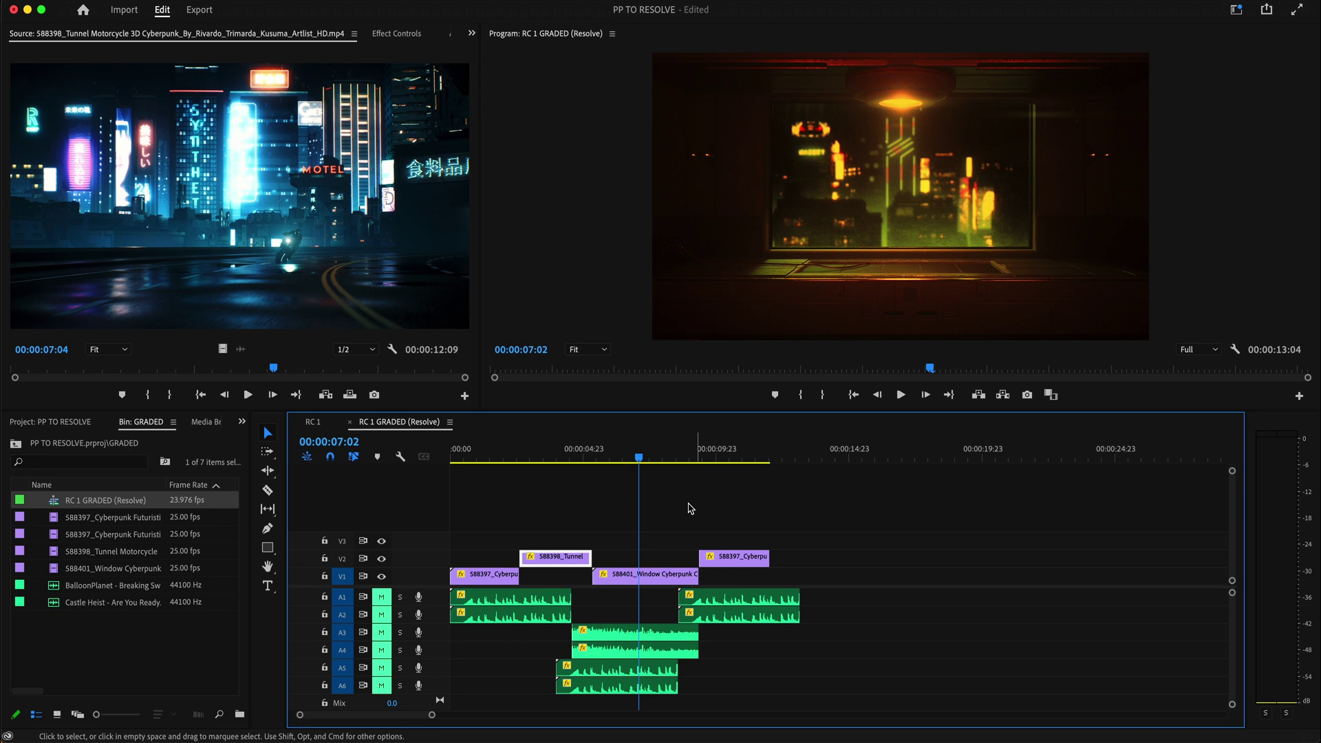